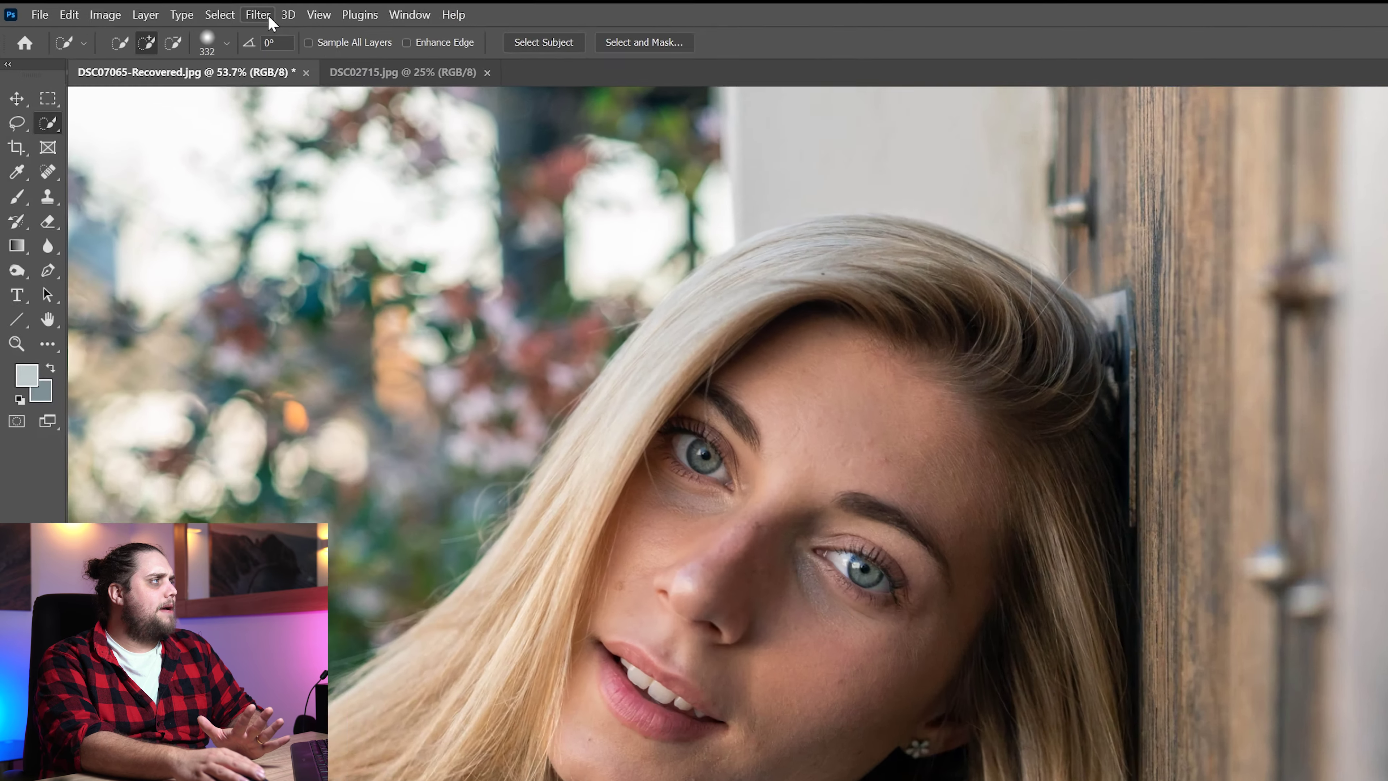
Open Filter > Neural Filters and read the Skin Smoothing and Style Transfer descriptions
click(269, 16)
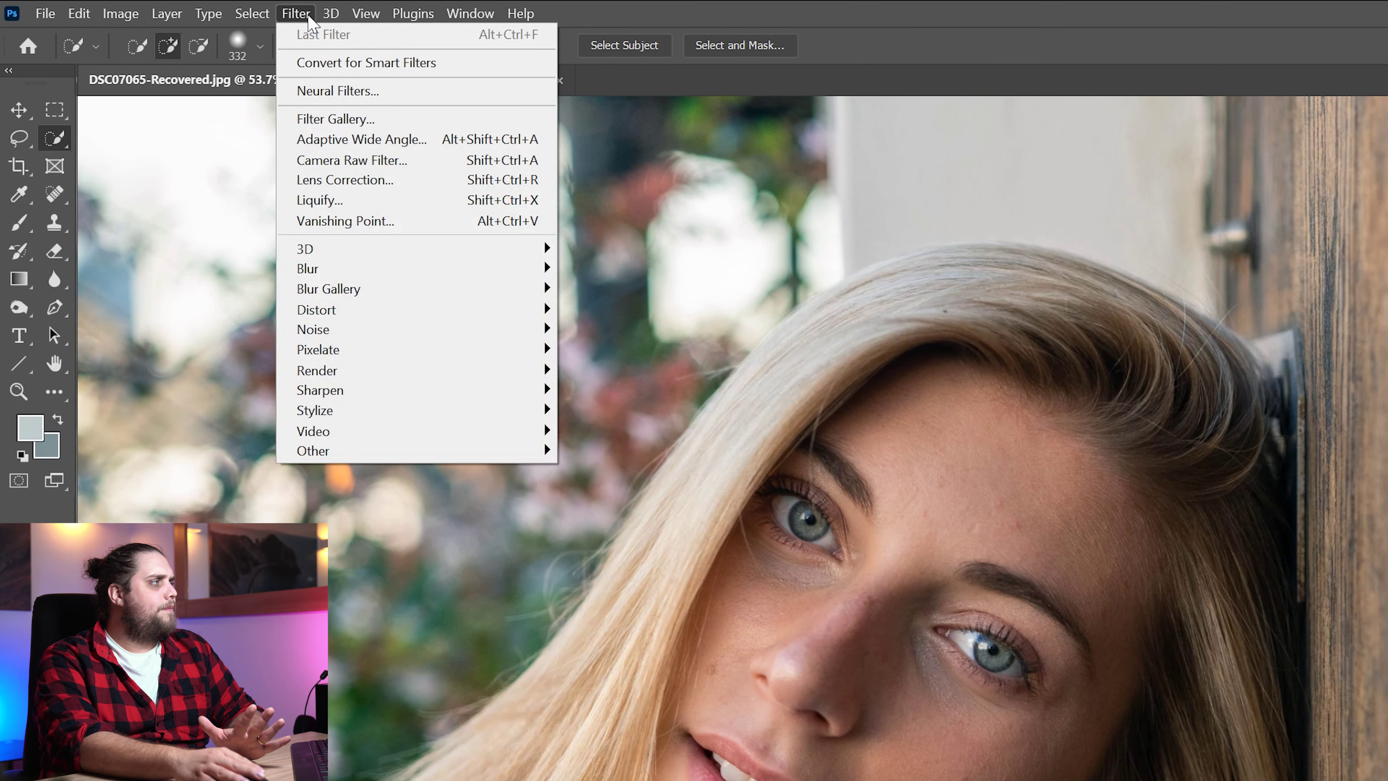
click(338, 90)
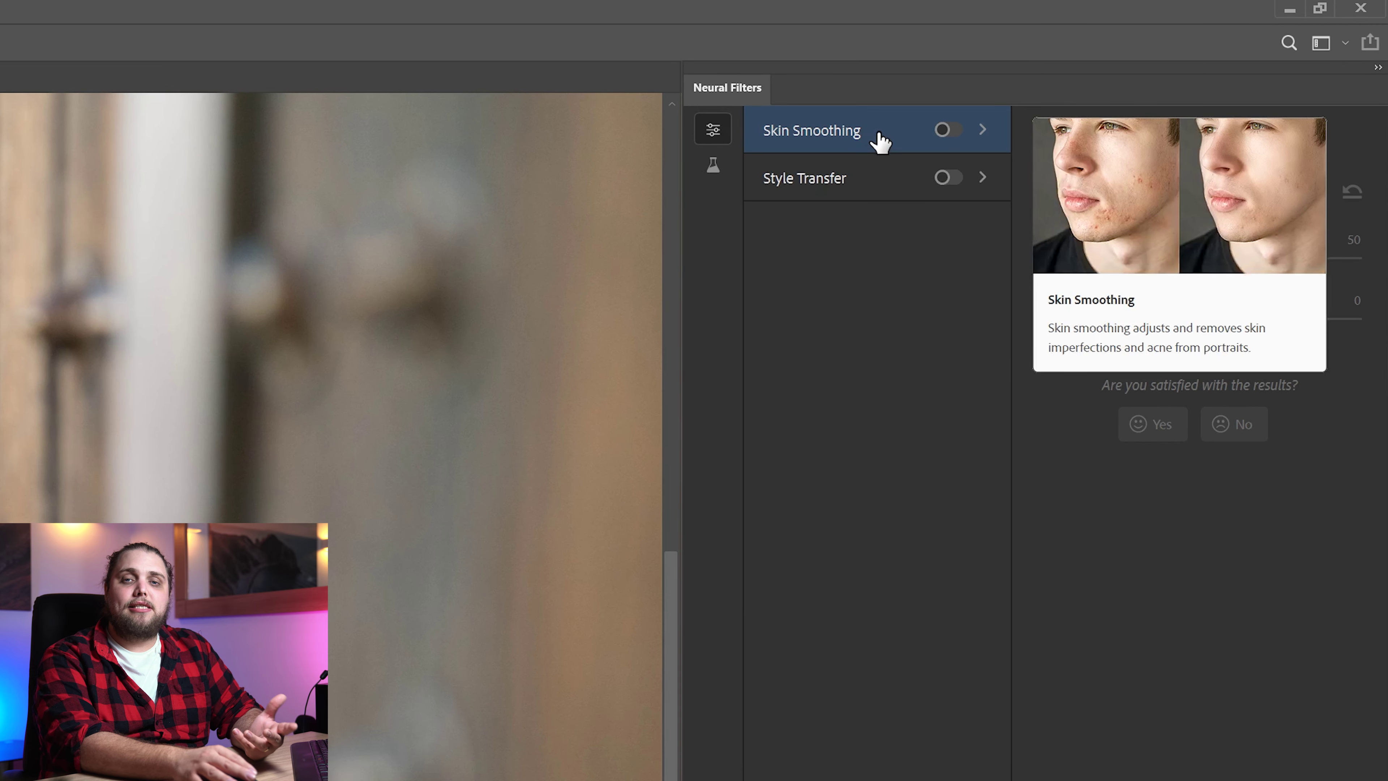
mouse_move(1066, 128)
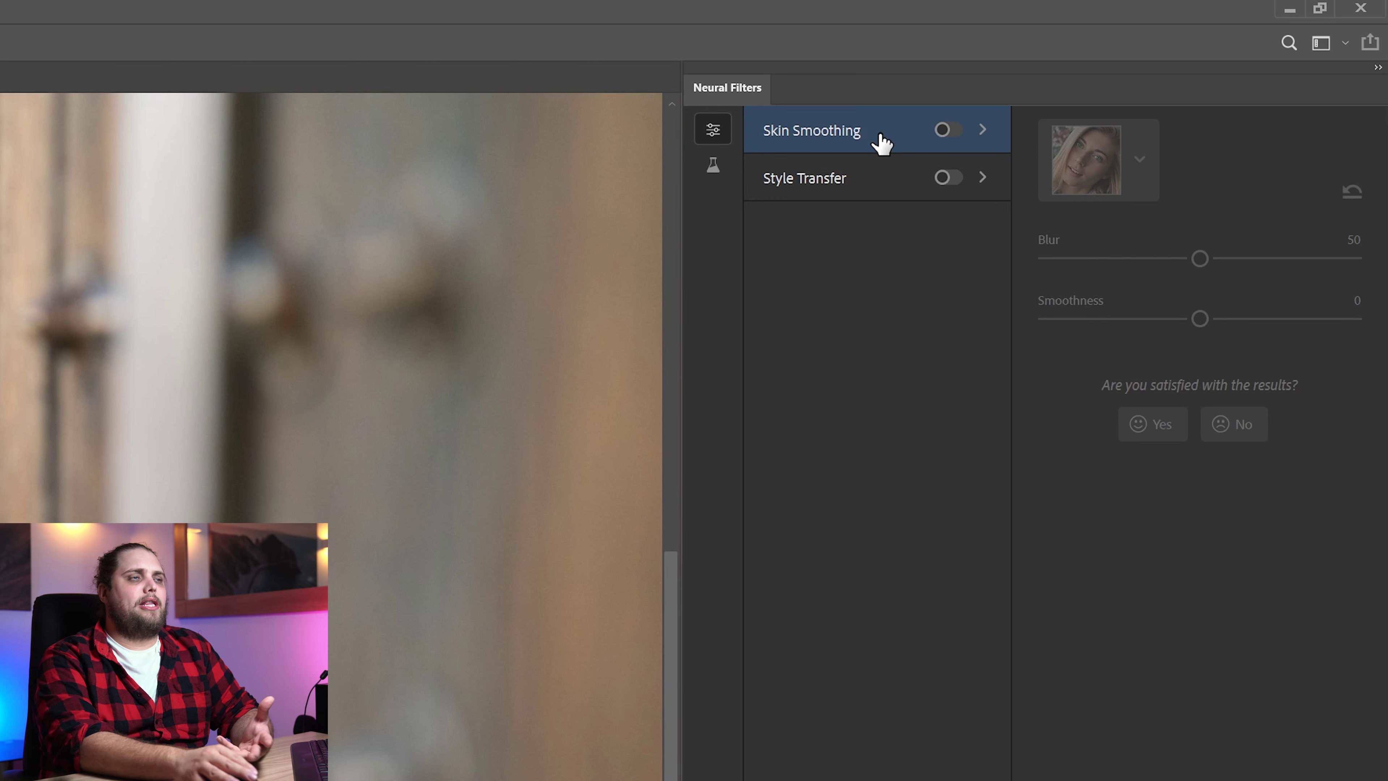
mouse_move(881, 135)
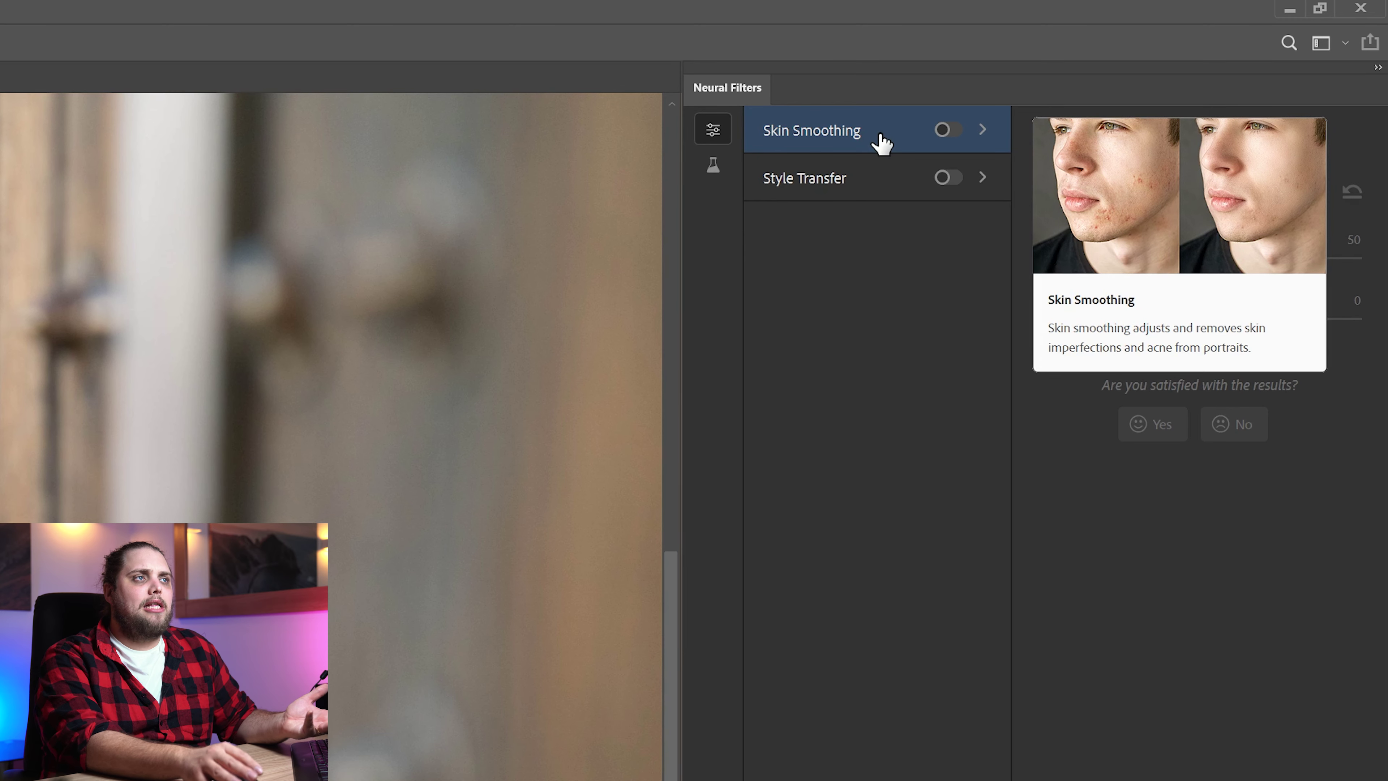
Enable Skin Smoothing at Blur 50, Smoothness 0, and compare the result against the original face
click(943, 131)
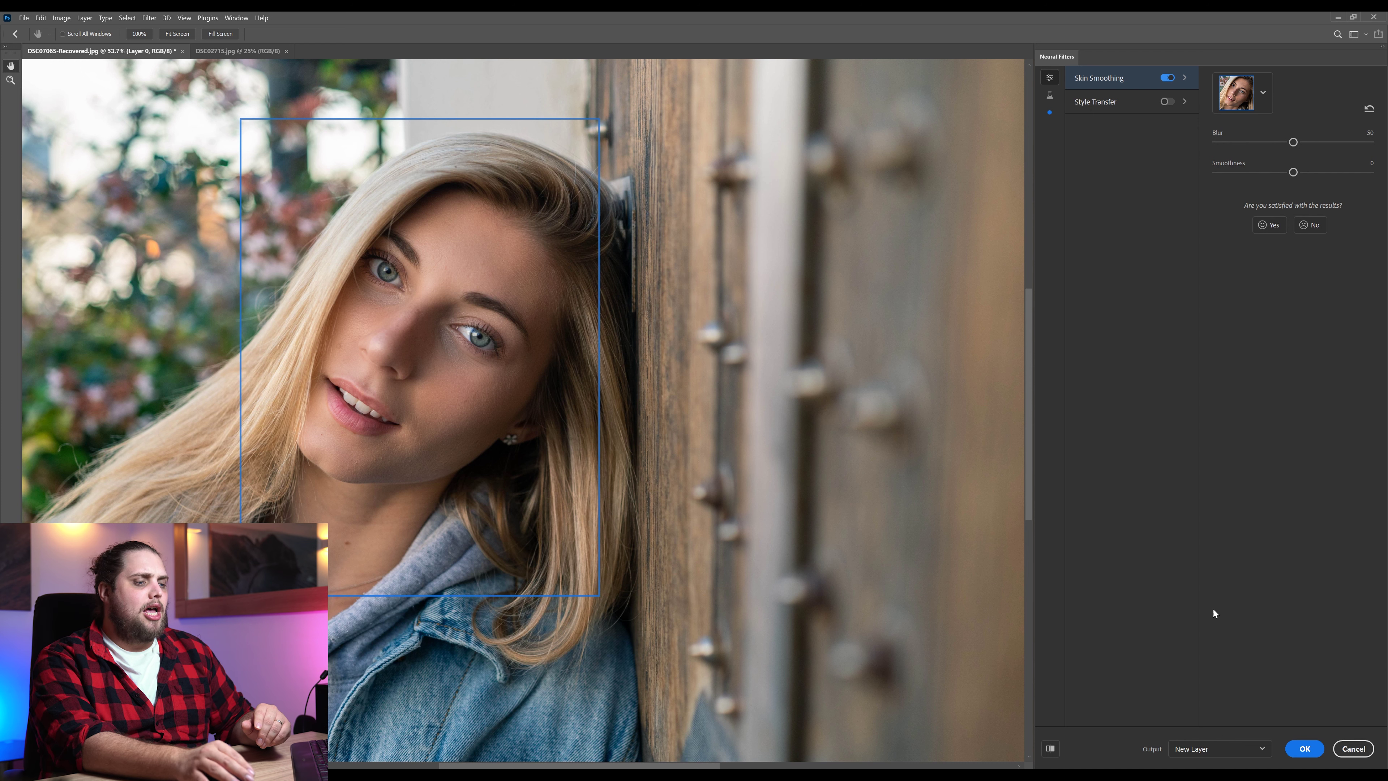
click(1049, 753)
click(1048, 752)
click(1048, 752)
click(1049, 752)
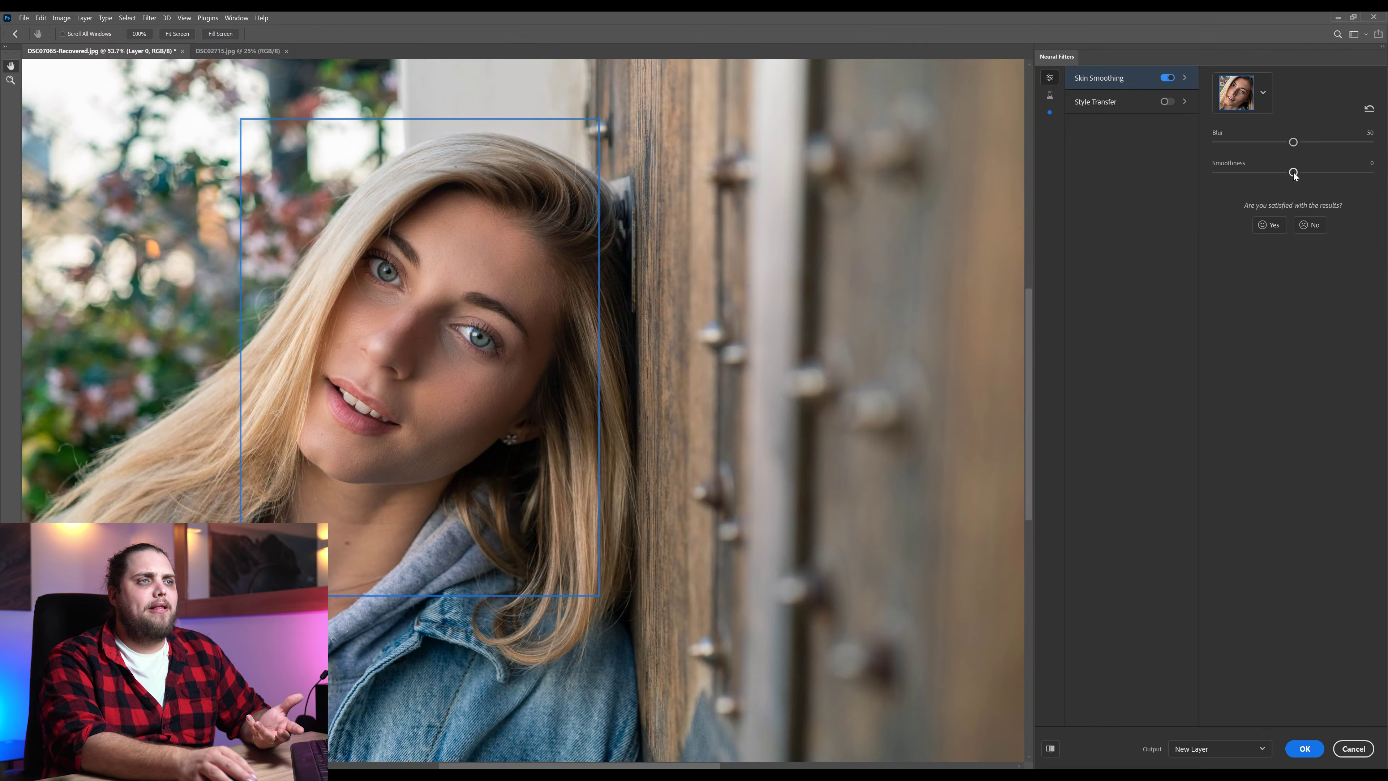
Set Skin Smoothing to Smoothness 24 and Blur 60
drag(1198, 303, 1278, 318)
drag(1334, 179, 1335, 177)
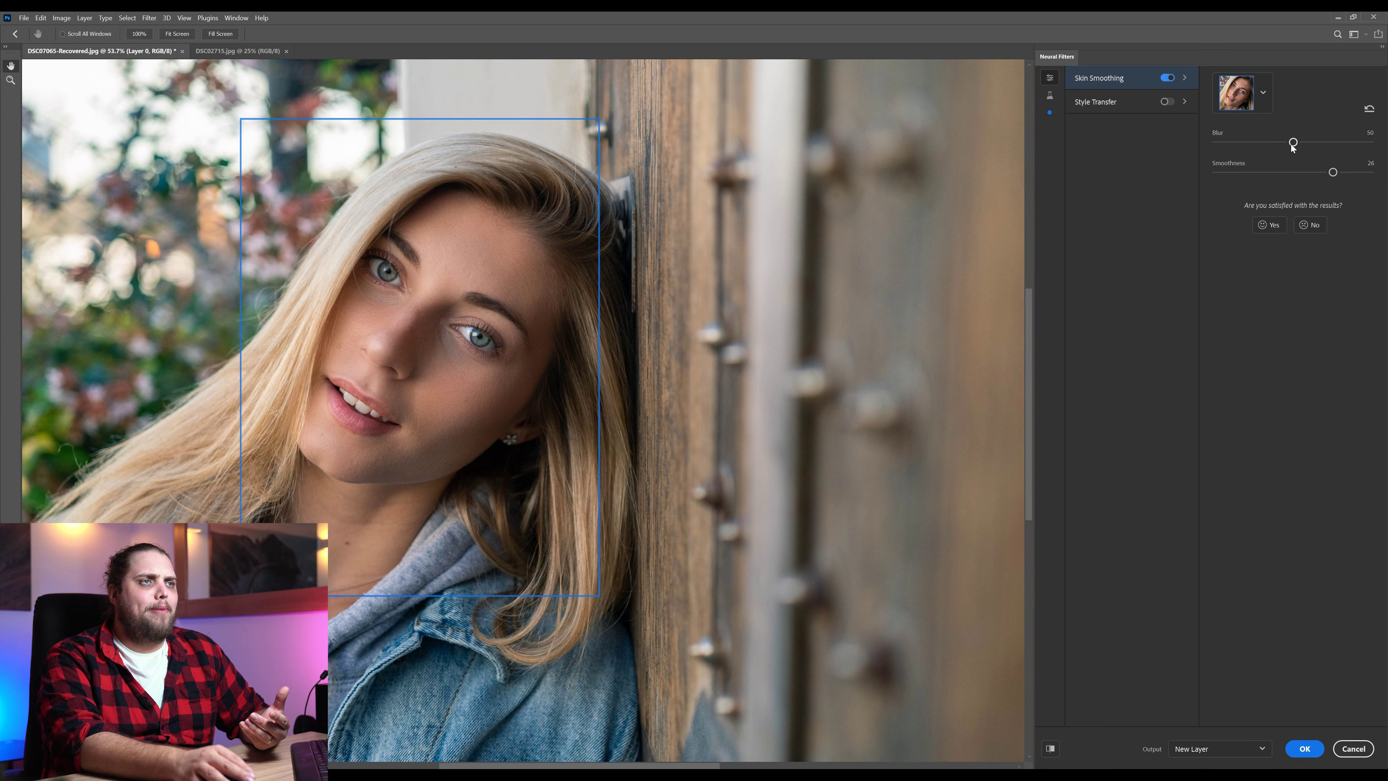
drag(1293, 143, 1308, 144)
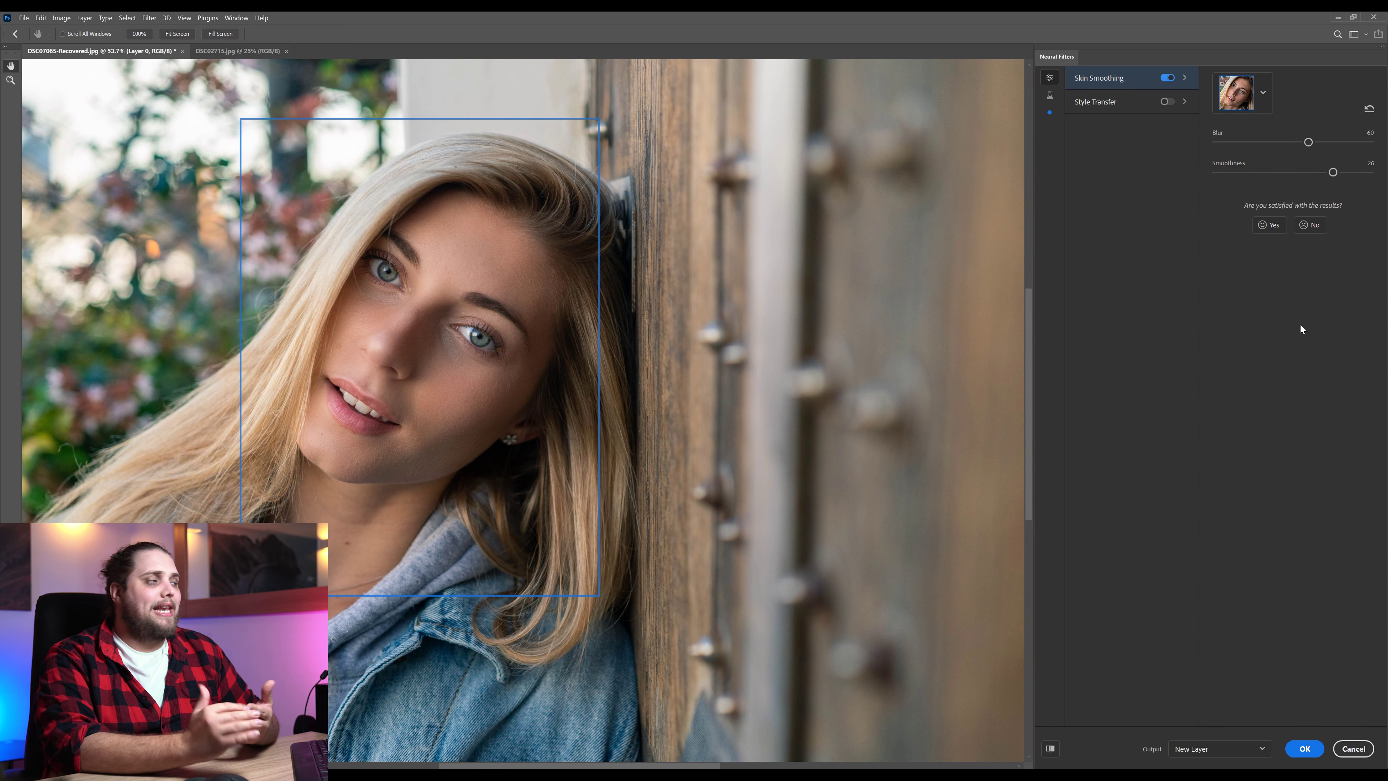
Zoom into the face and compare the close-up before and after smoothing
scroll(355, 284, down, 1)
scroll(354, 284, down, 3)
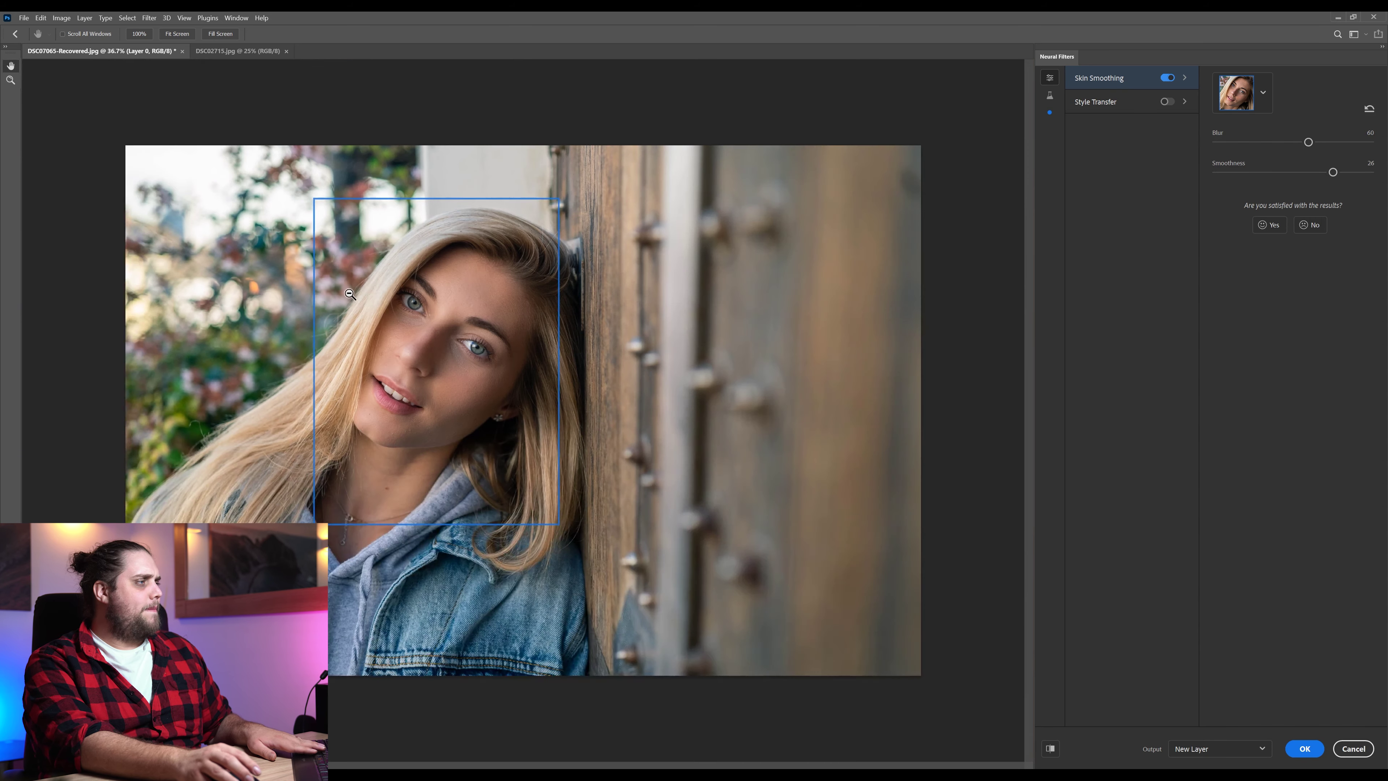
click(1050, 749)
click(1050, 749)
scroll(412, 318, up, 5)
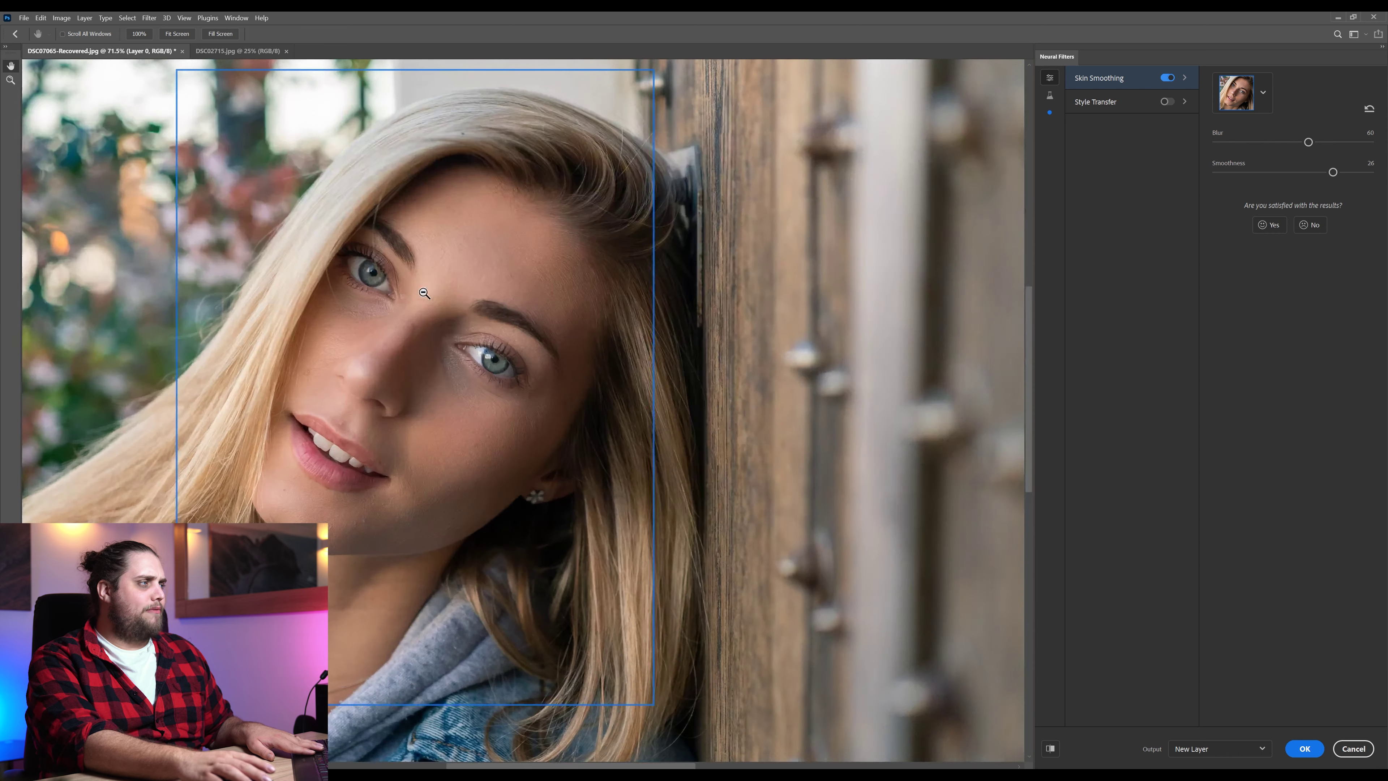
click(1051, 748)
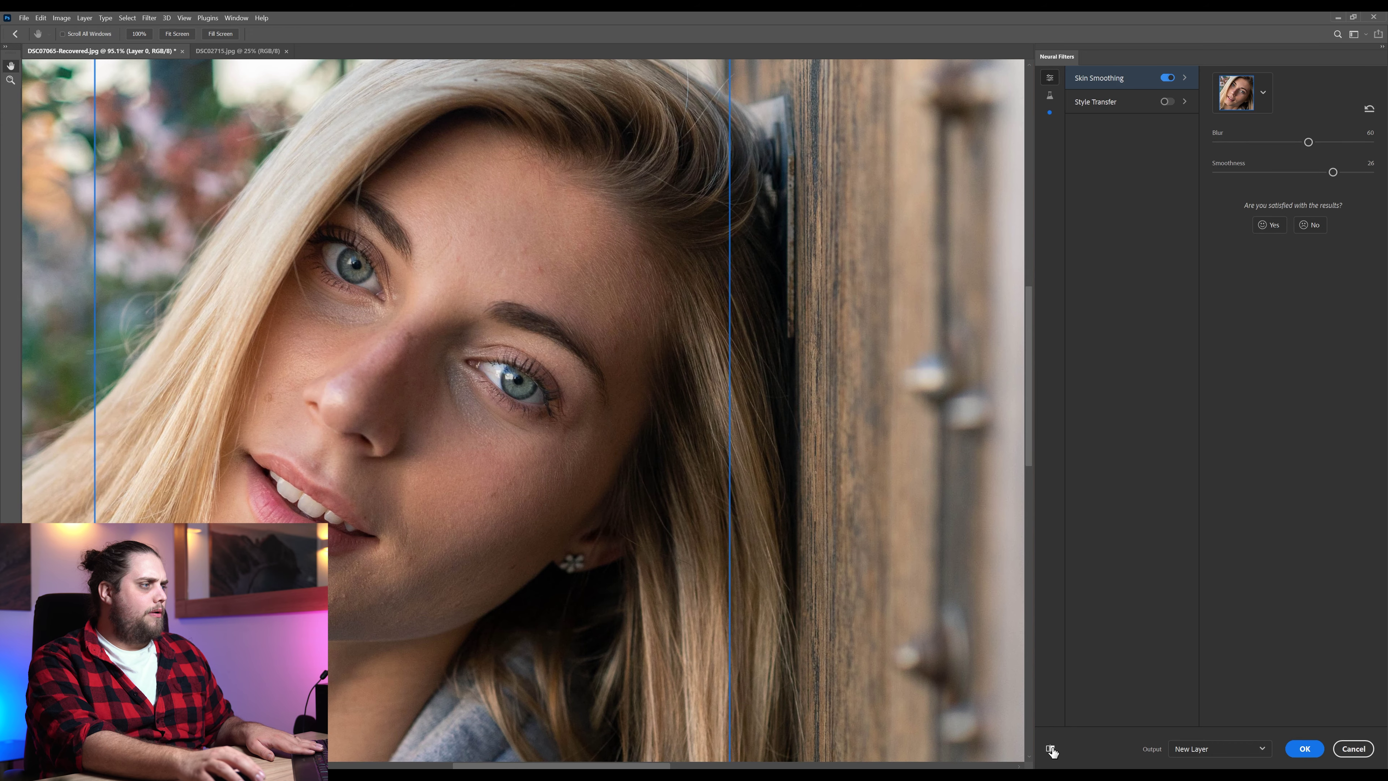
scroll(542, 375, down, 3)
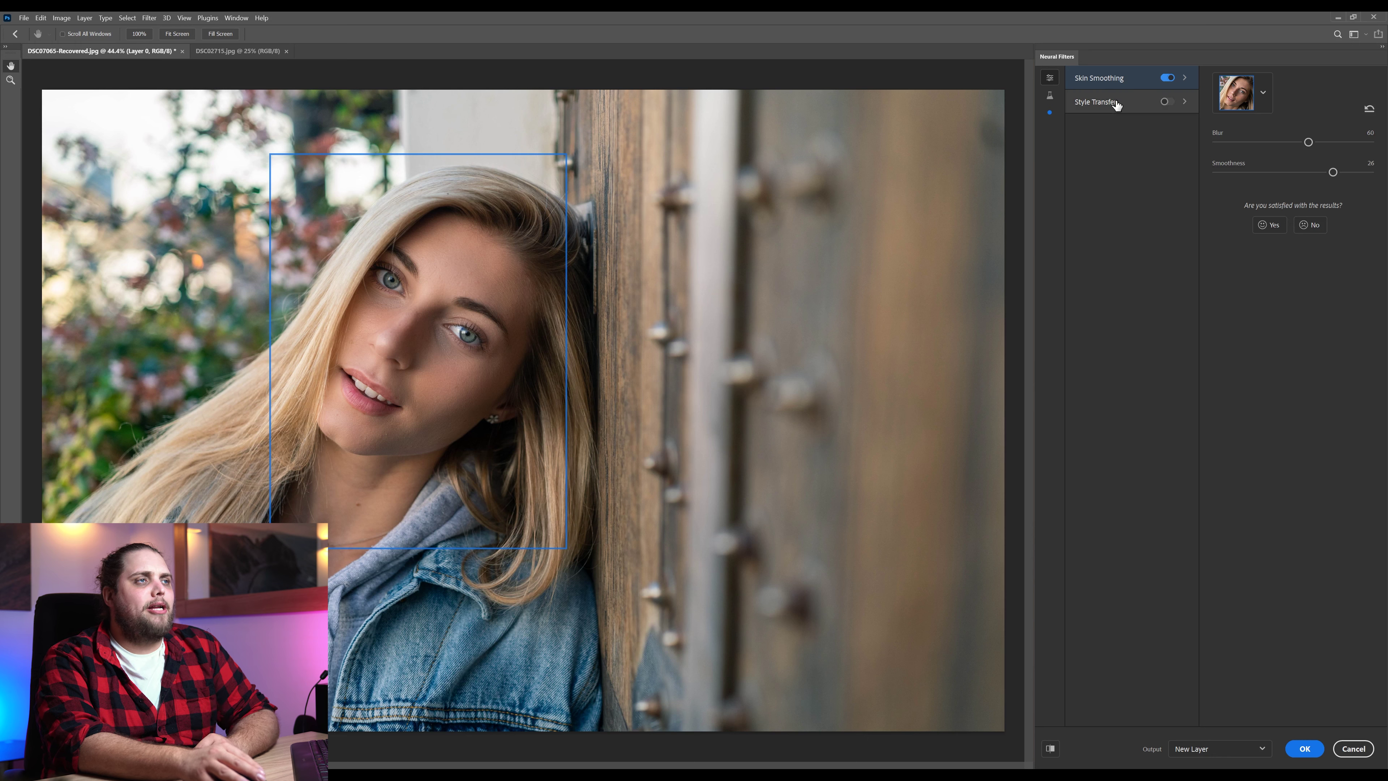
Enable Style Transfer and try the watercolour face and painted eye styles from the full grid
mouse_move(1116, 104)
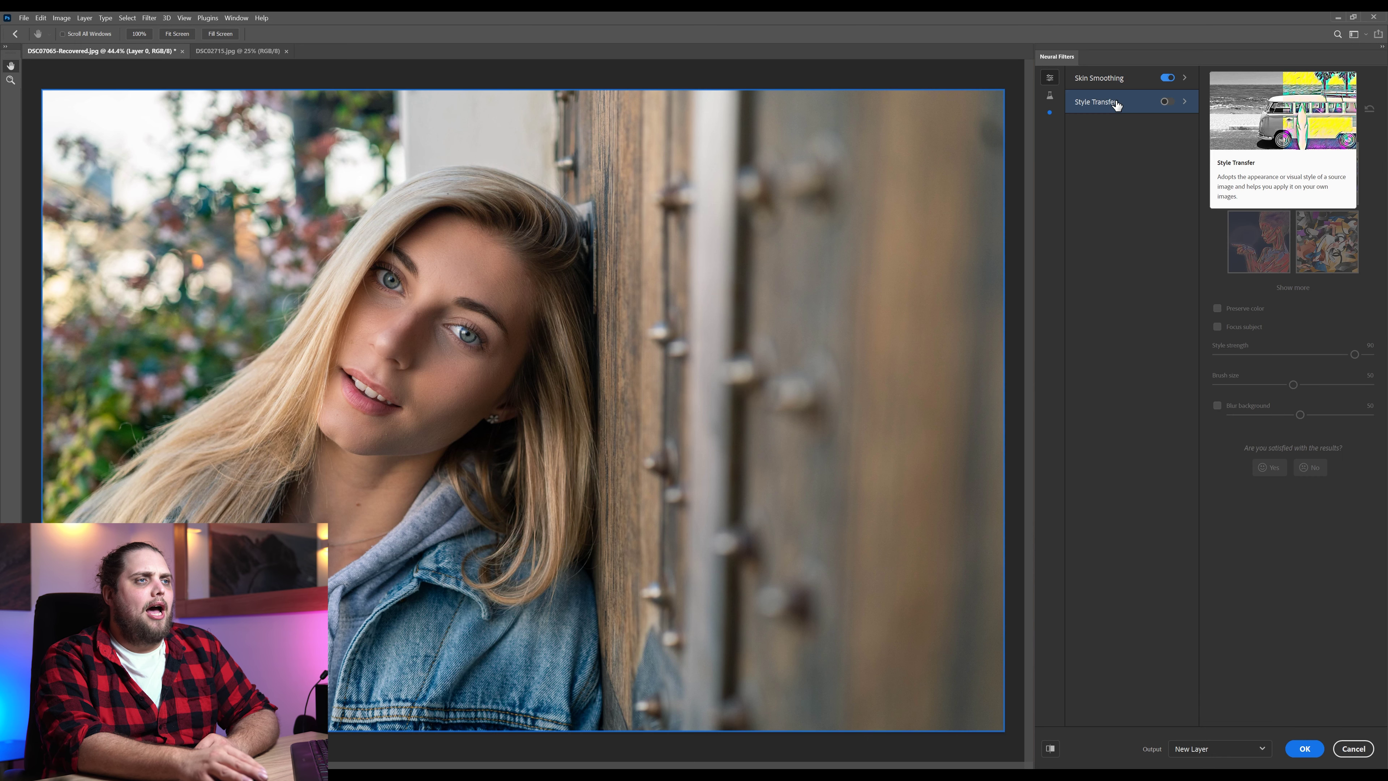
click(1167, 102)
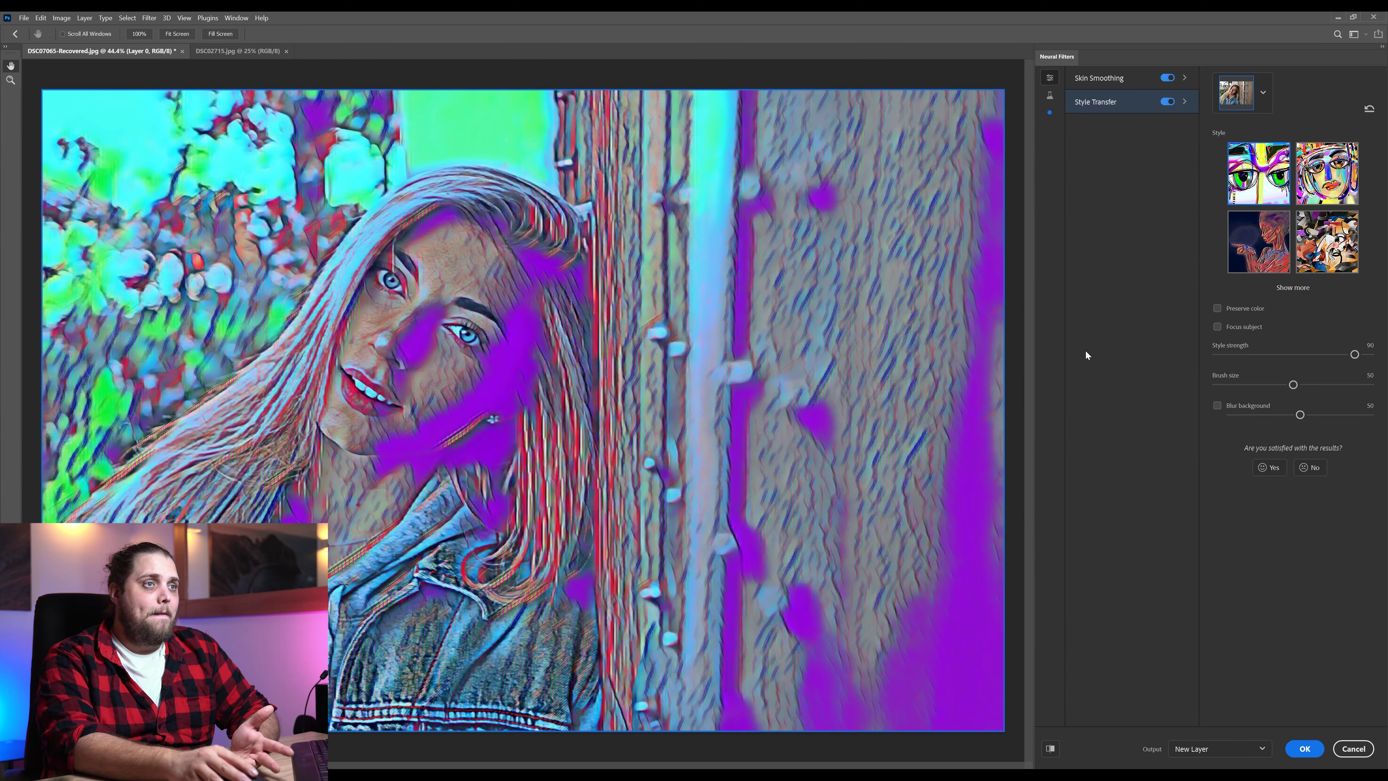
click(1290, 289)
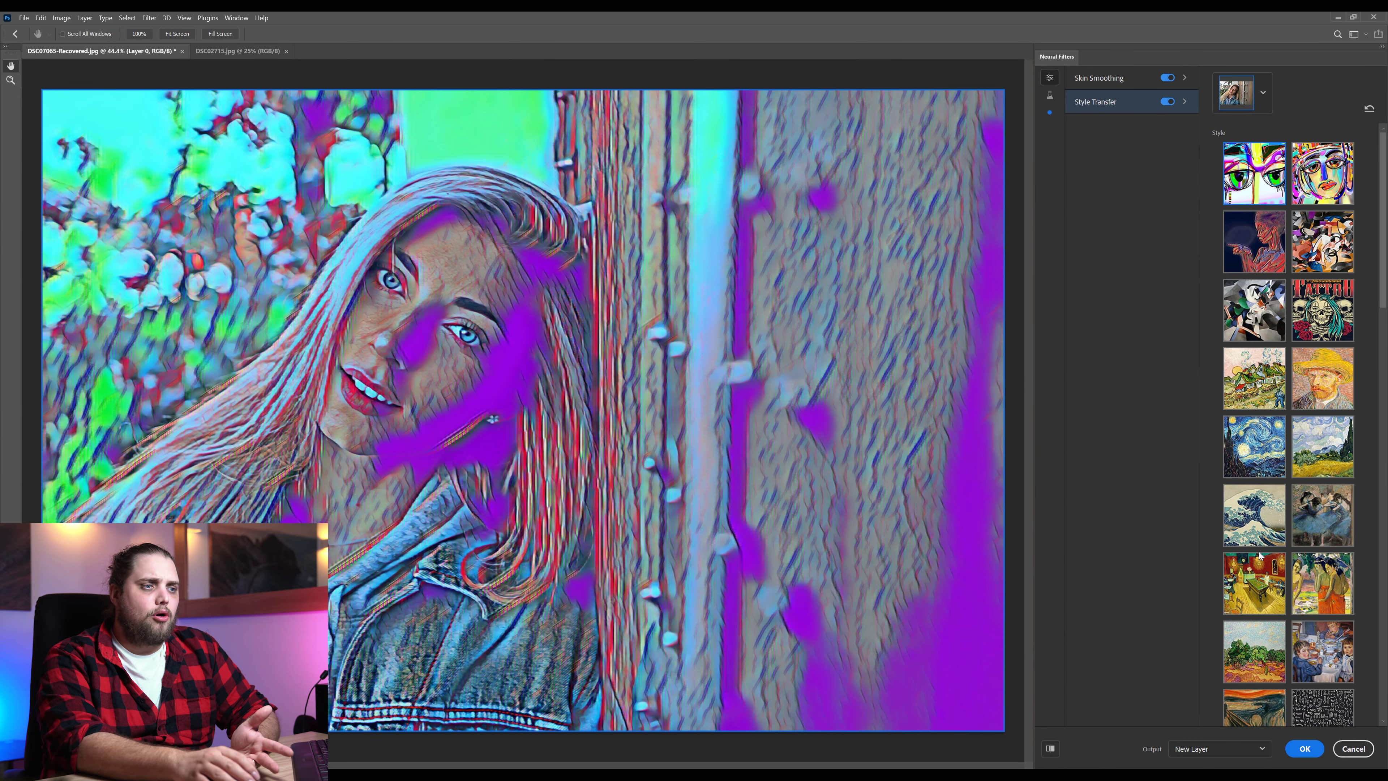
scroll(1259, 554, down, 6)
click(1322, 465)
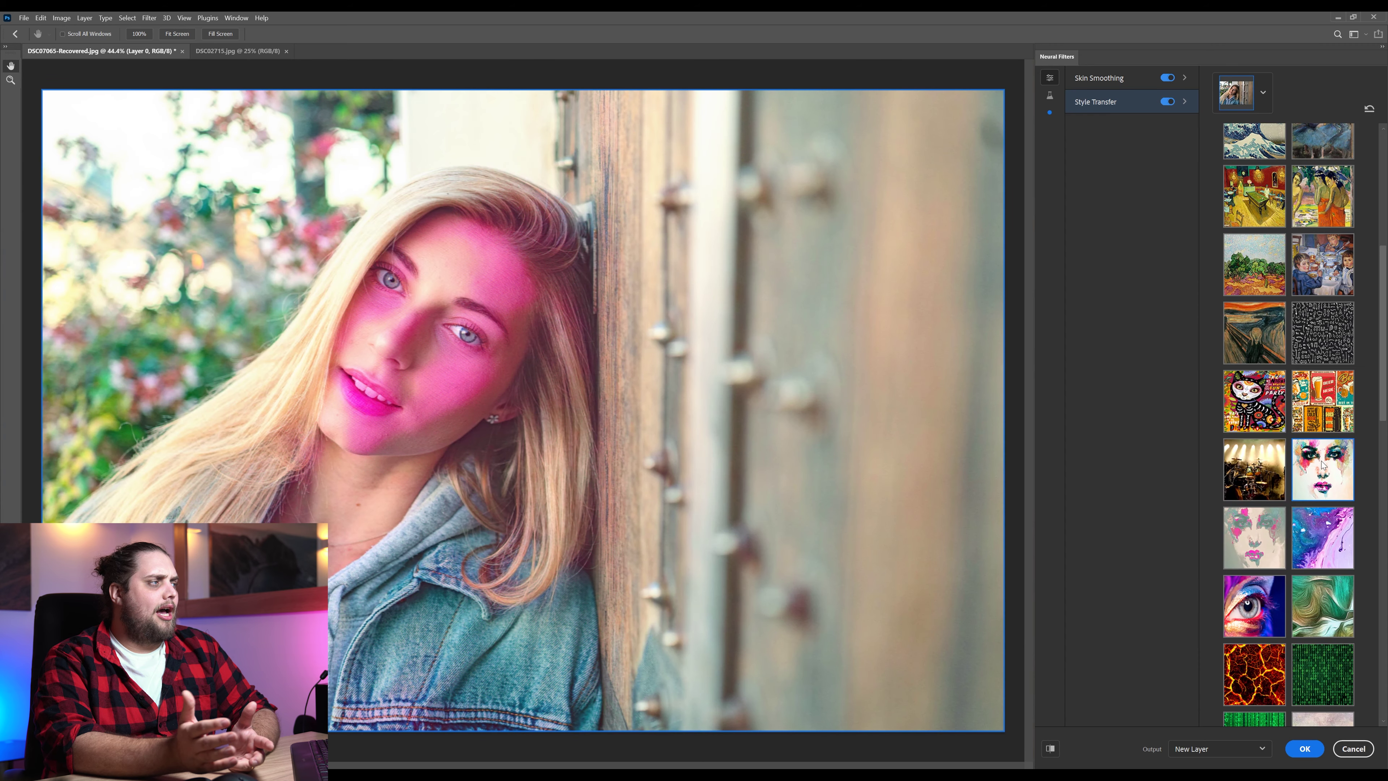
scroll(1322, 464, down, 3)
click(1254, 442)
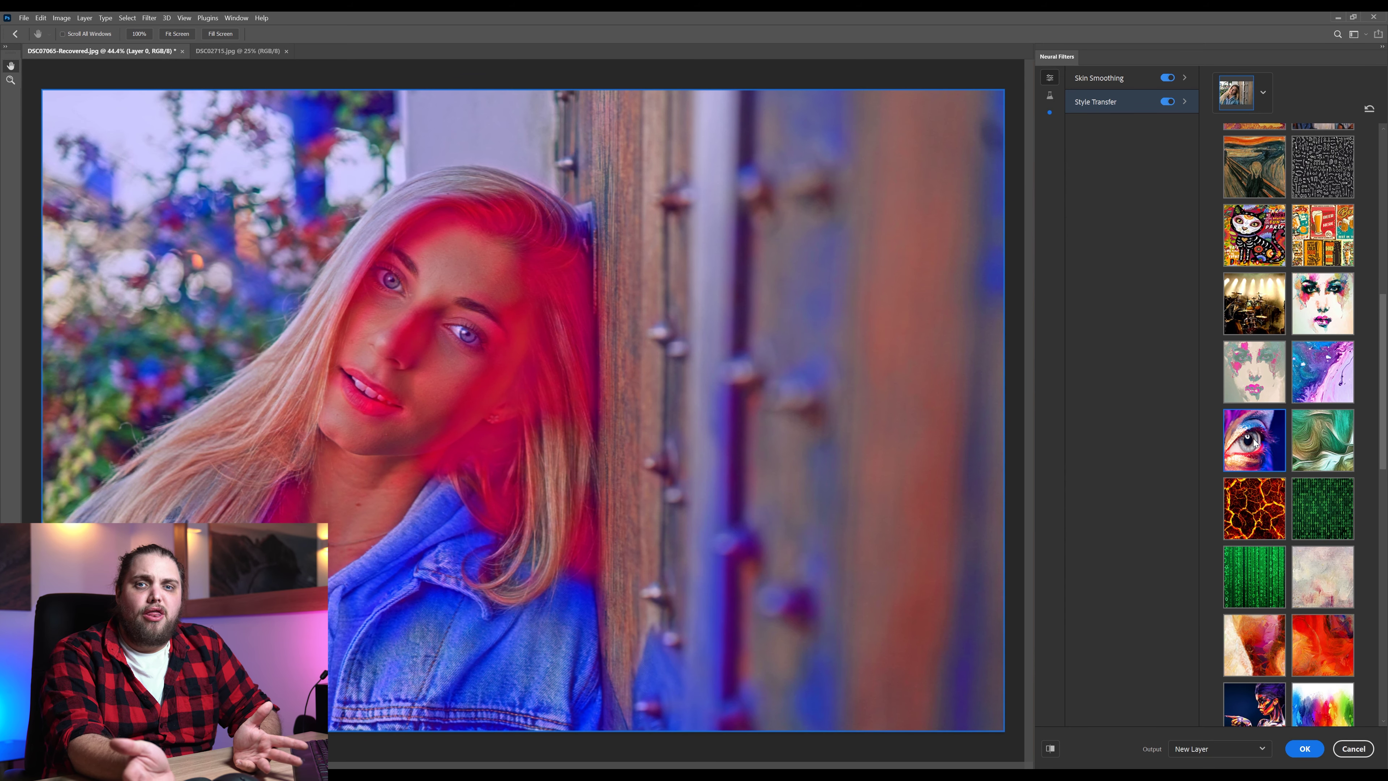
scroll(1254, 442, down, 7)
Try the fiery orange style, then switch Style Transfer off and enable beta Smart Portrait
click(1306, 462)
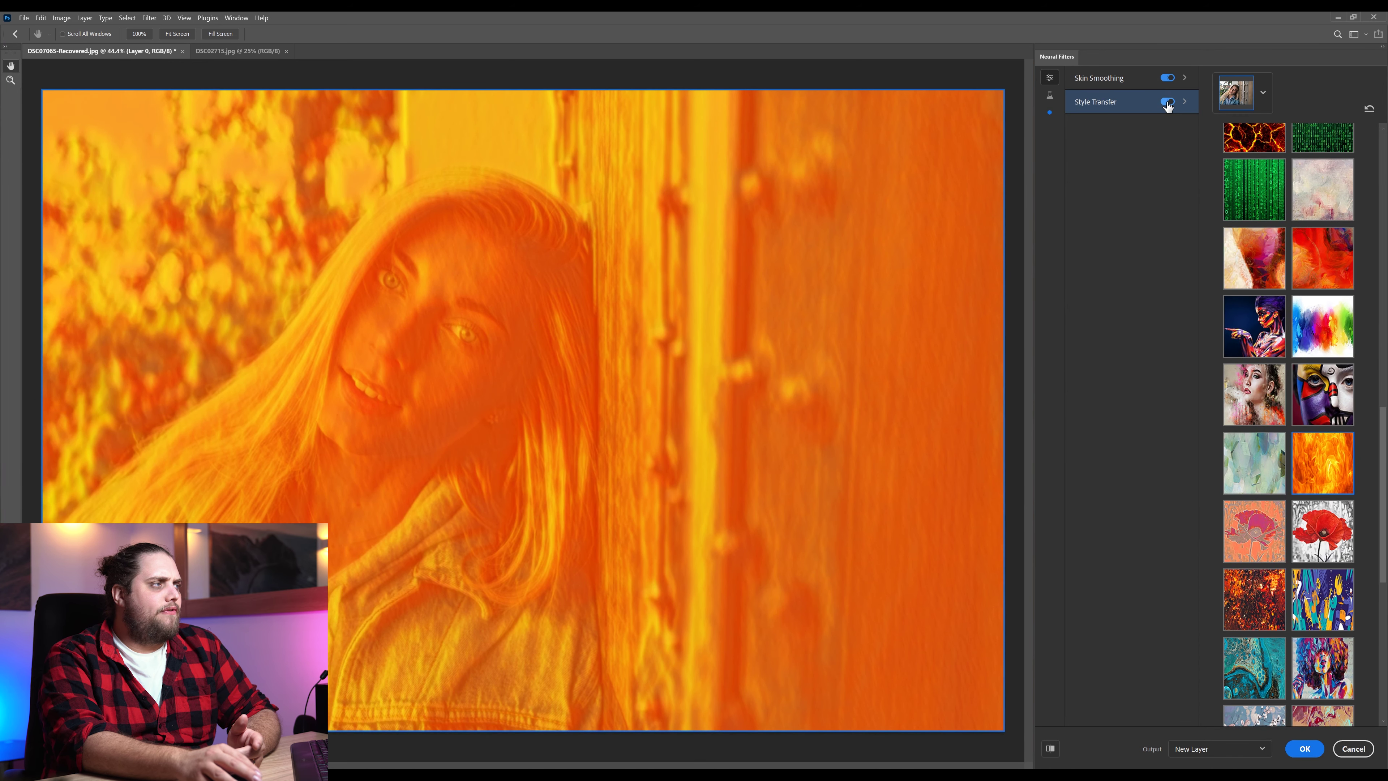
click(1167, 102)
click(1050, 95)
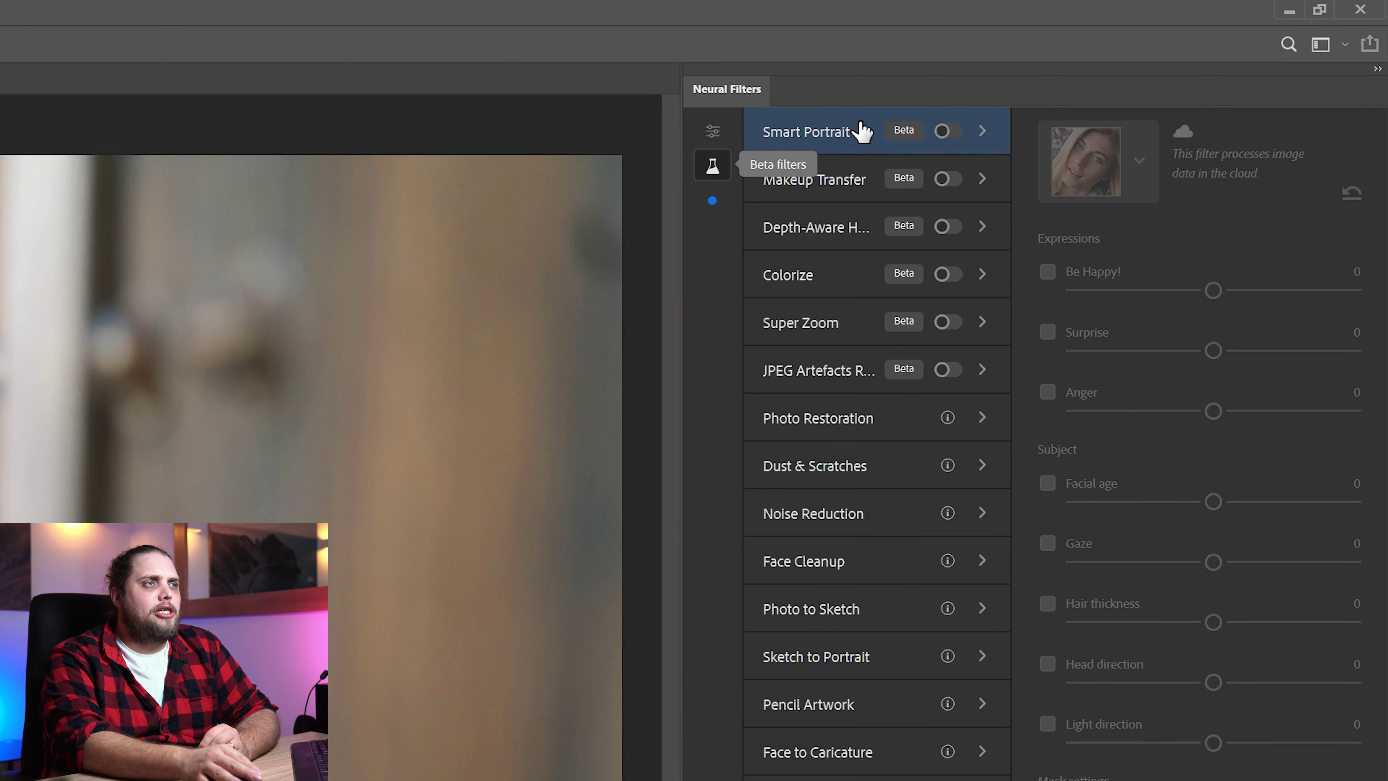
click(949, 137)
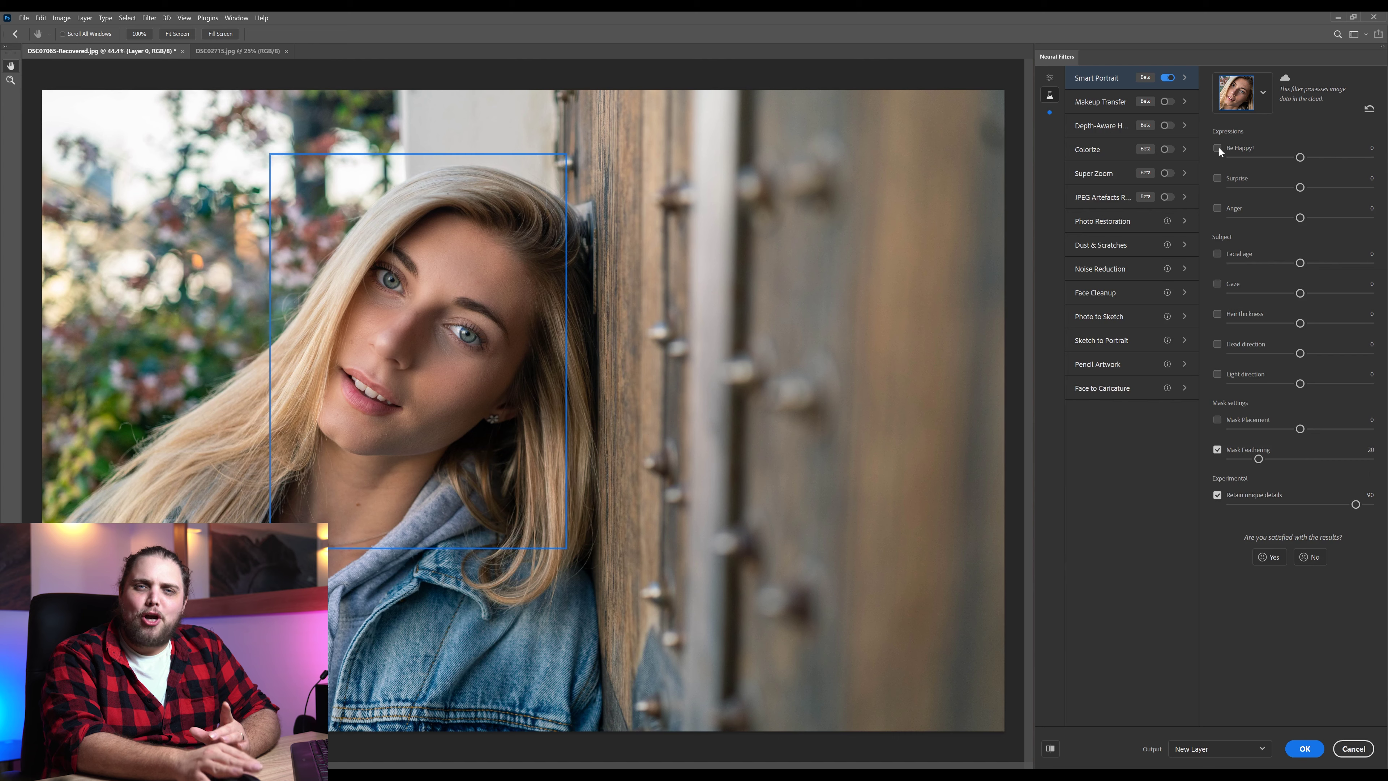
Tick the Be Happy! expression adjustment in Smart Portrait
click(1218, 148)
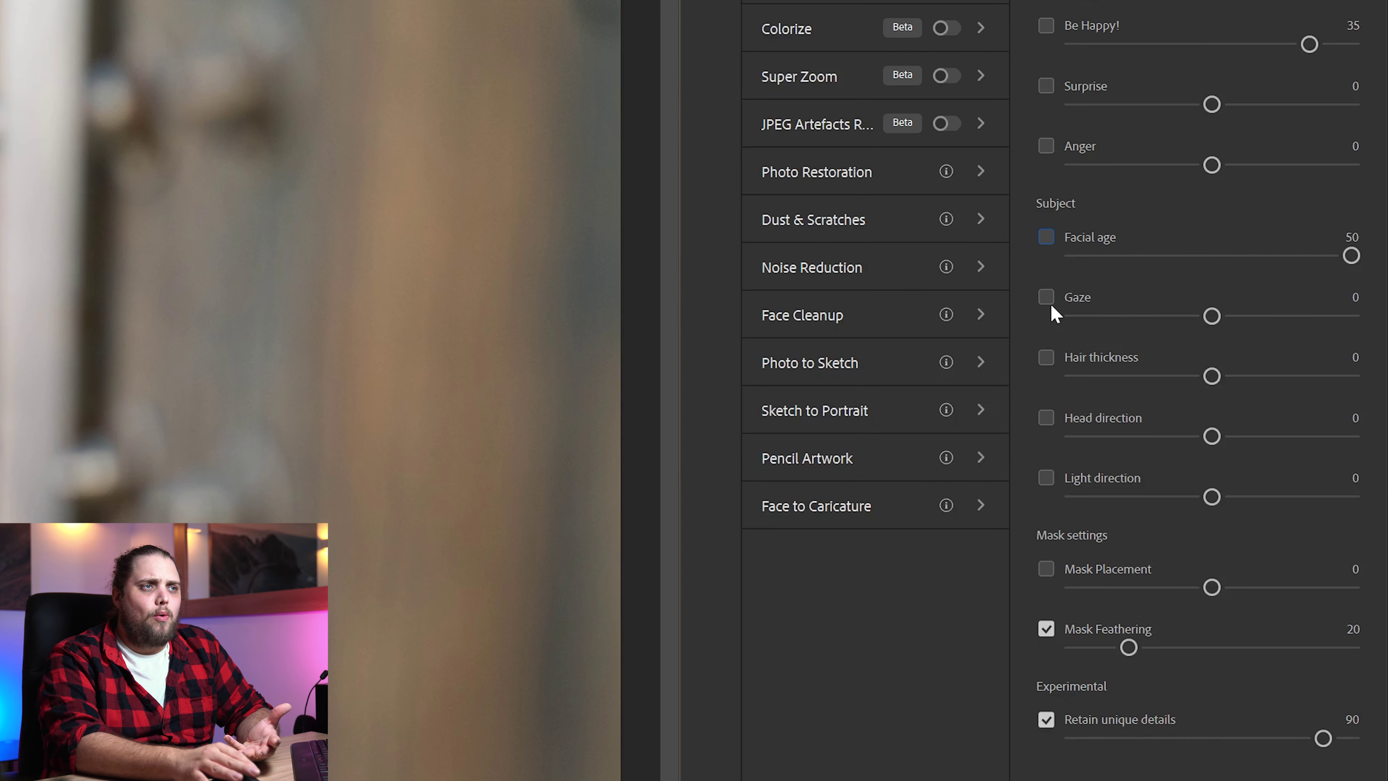
Enable Gaze in Smart Portrait and raise its slider to about 16
click(1046, 298)
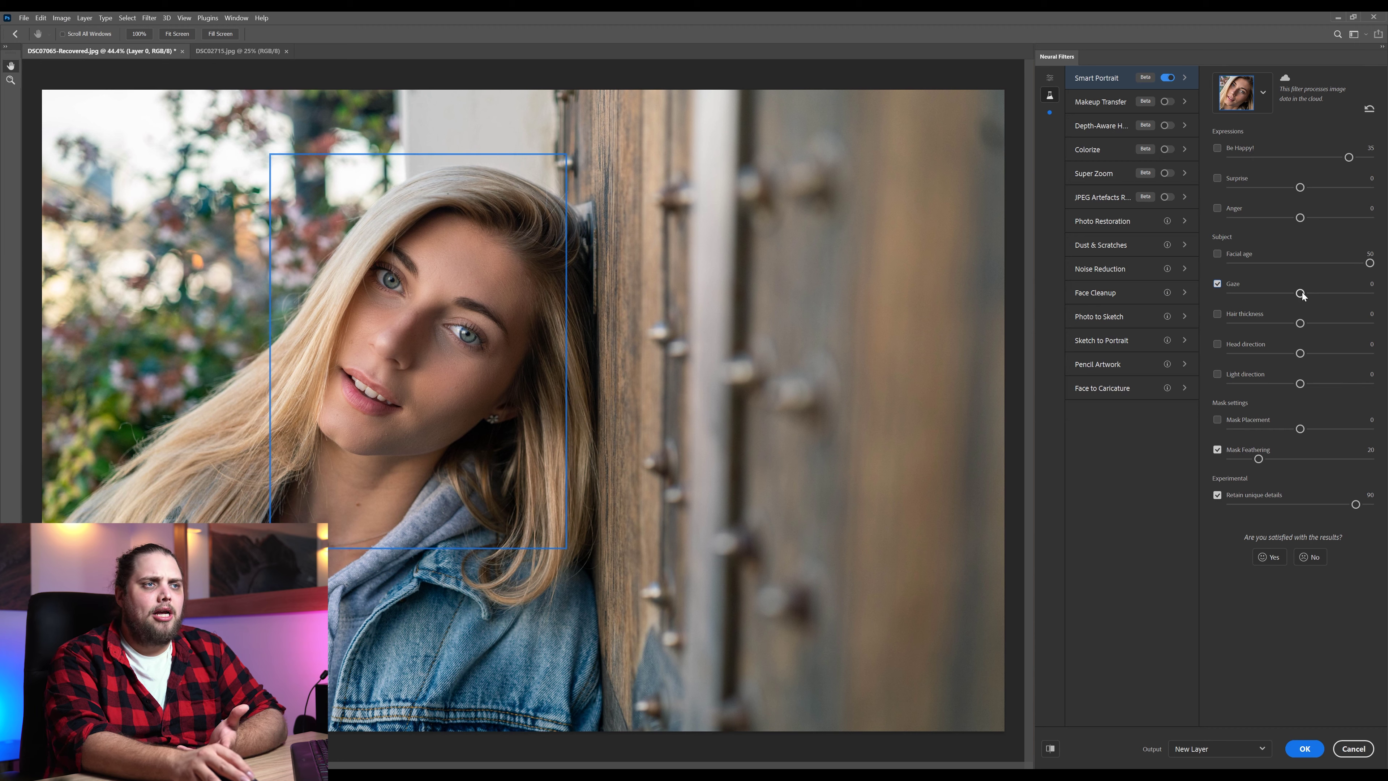
drag(1302, 292, 1324, 296)
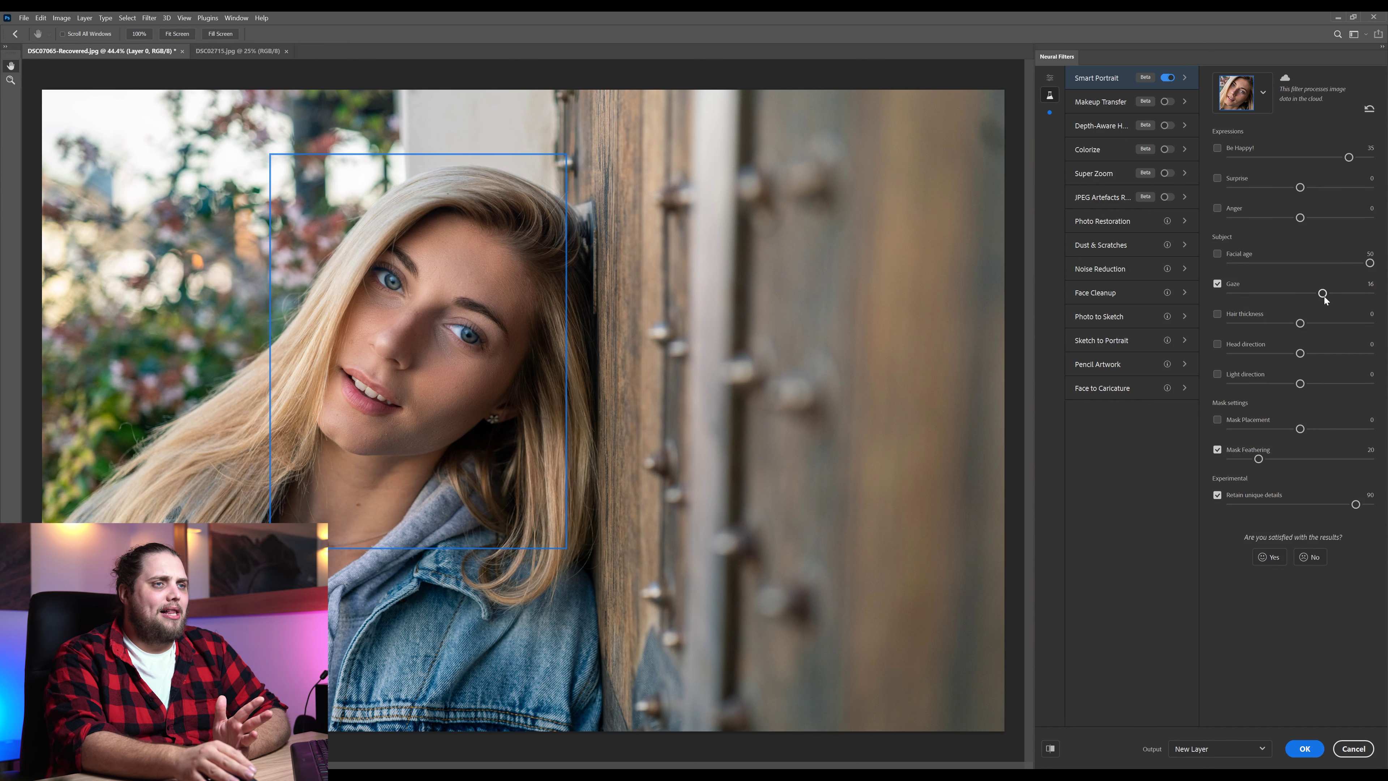
click(1217, 284)
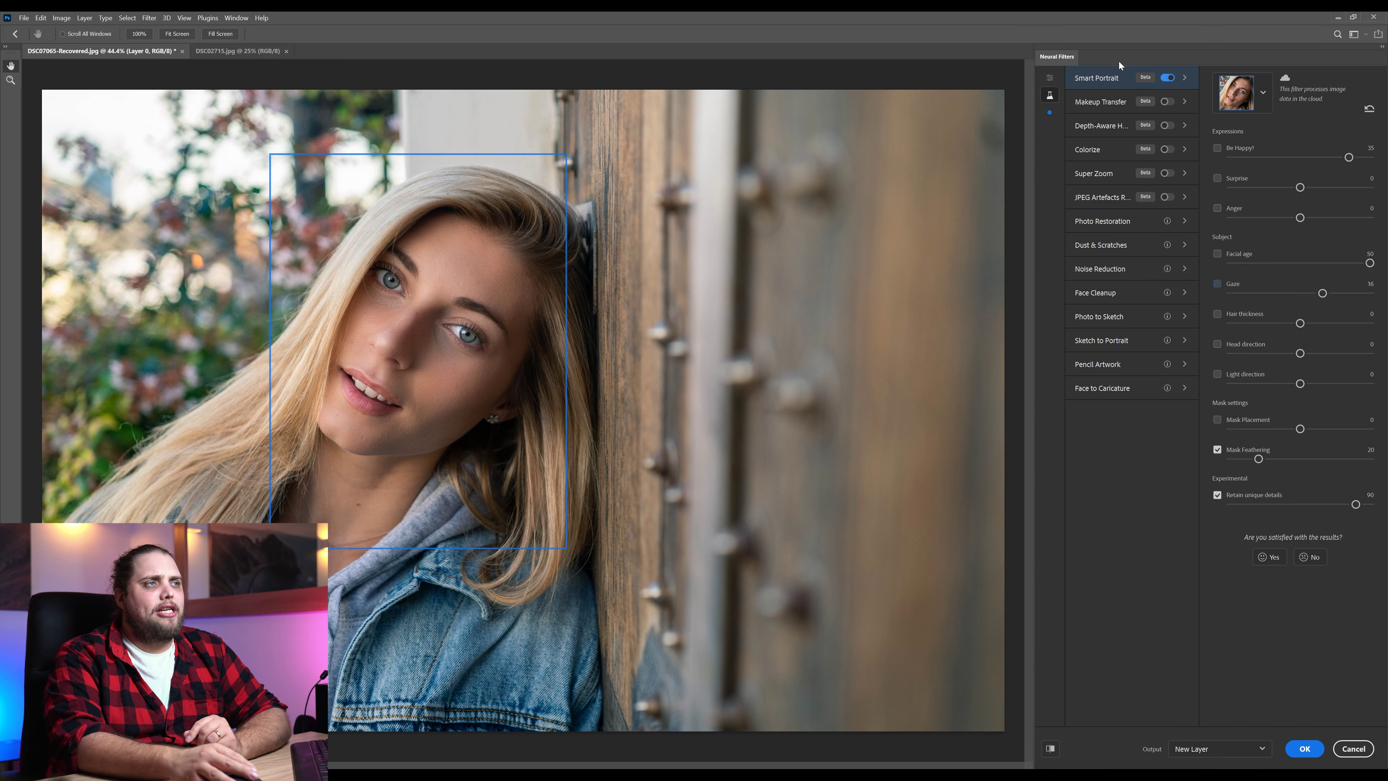
mouse_move(1105, 129)
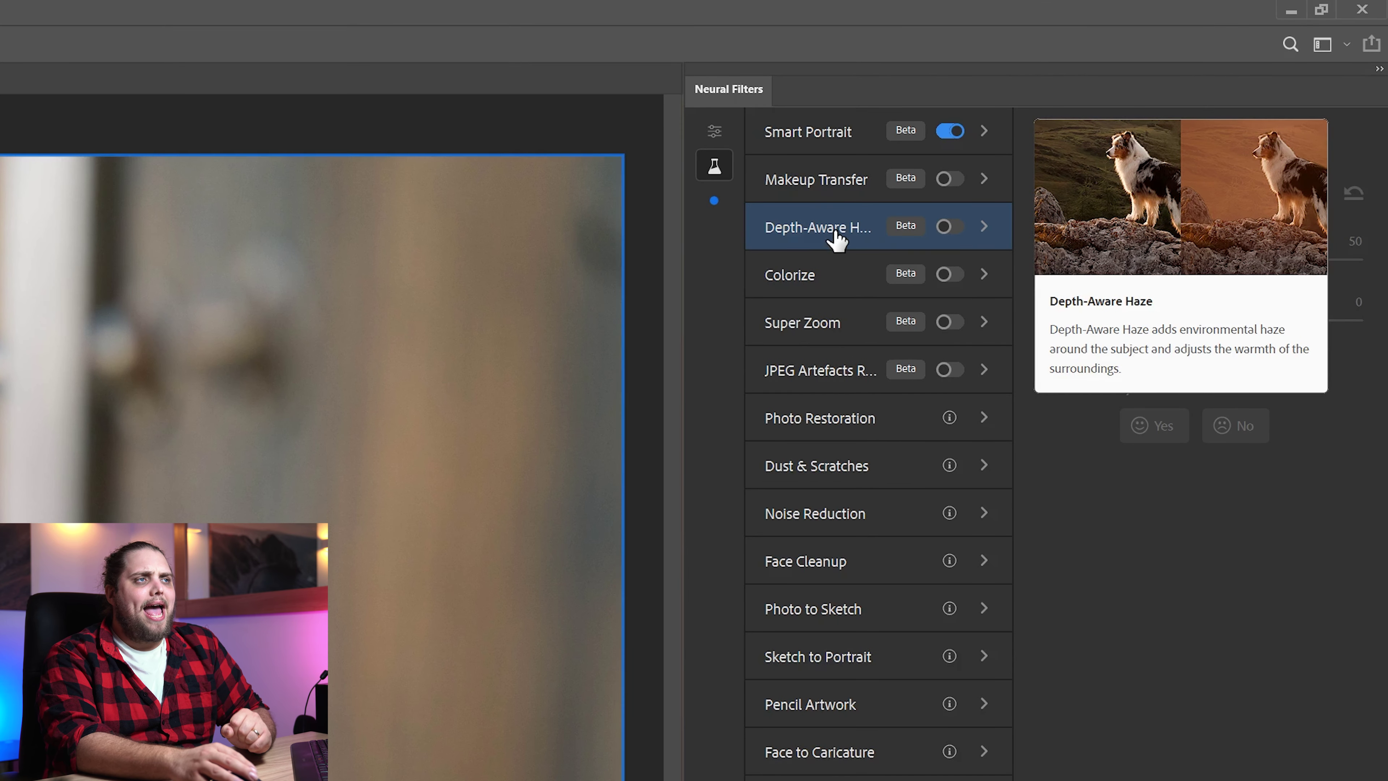
Switch on Depth-Aware Haze, turn off Smart Portrait, and set Warmth 16 and Haze 19
click(950, 226)
click(951, 133)
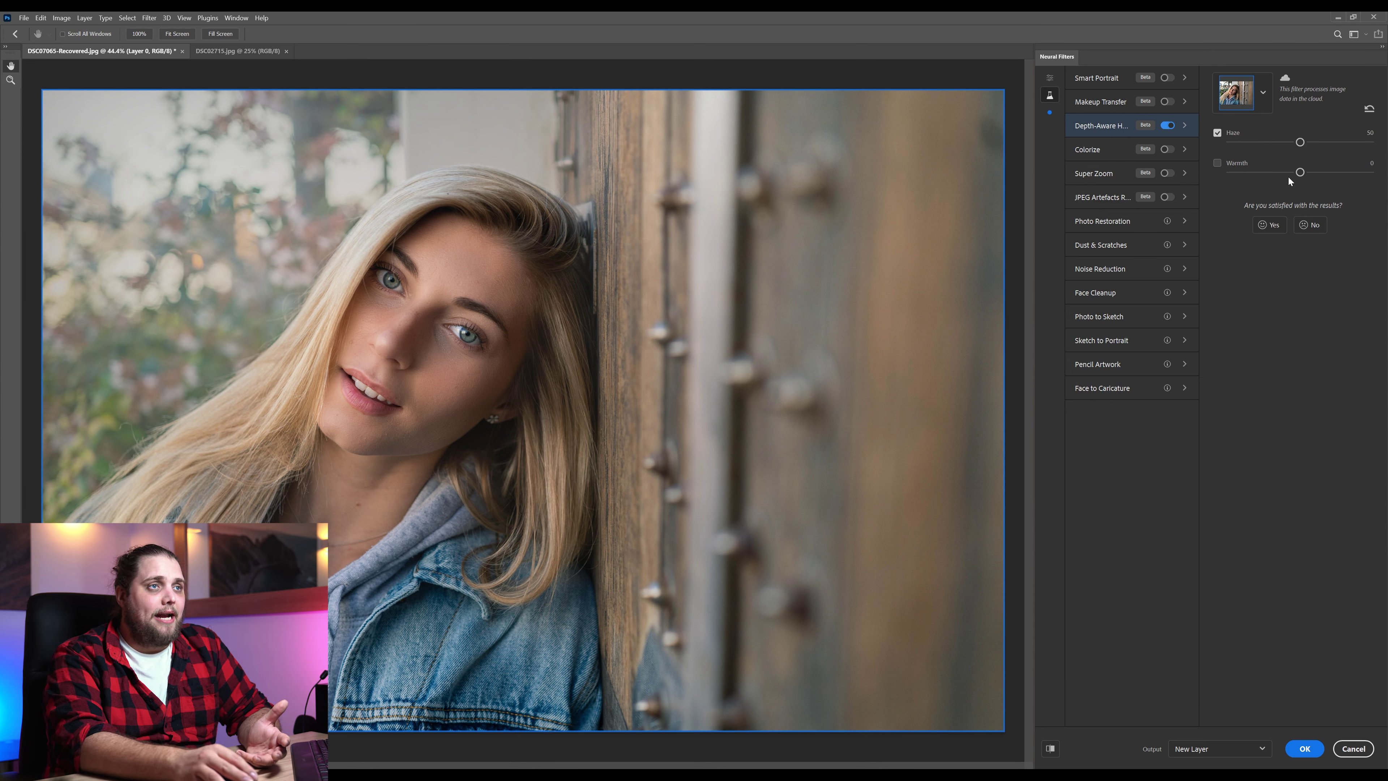
drag(1315, 174, 1324, 177)
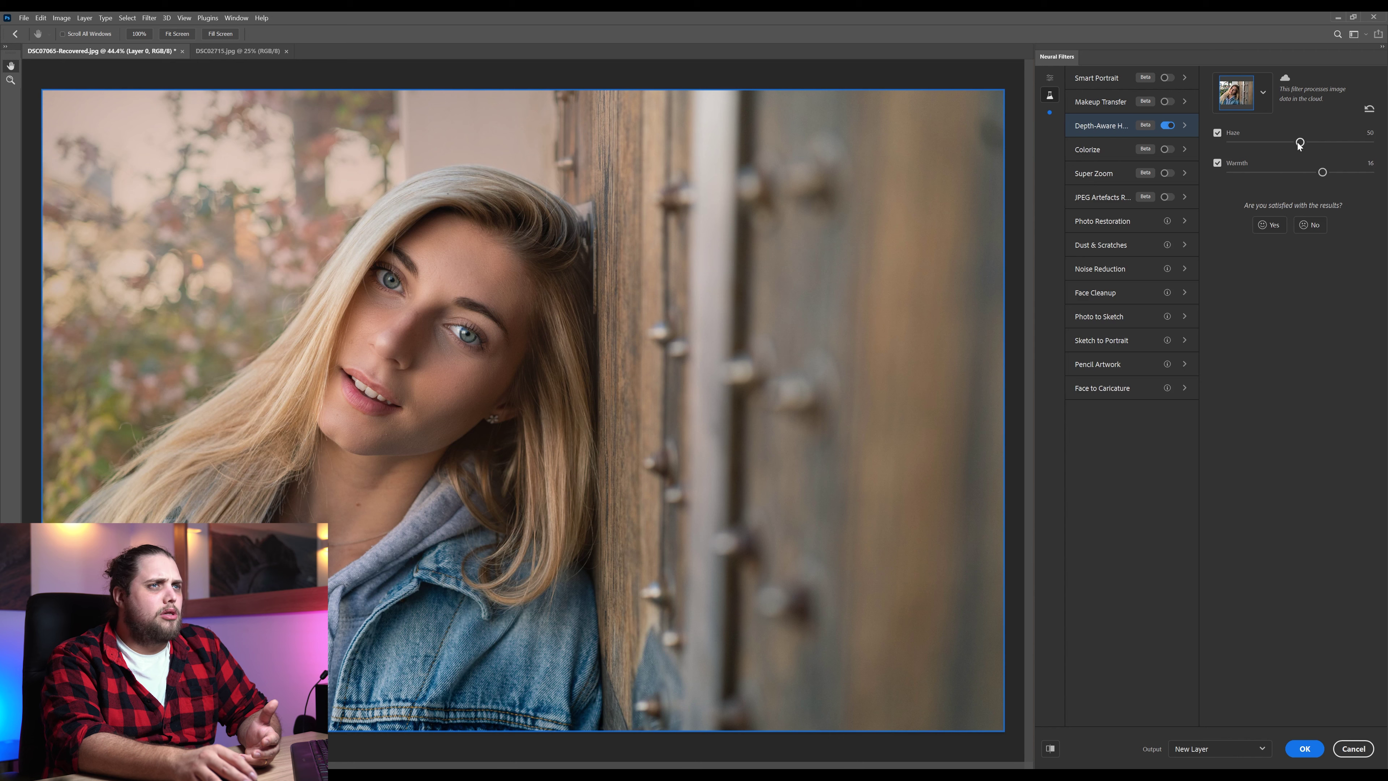
drag(1299, 144, 1296, 145)
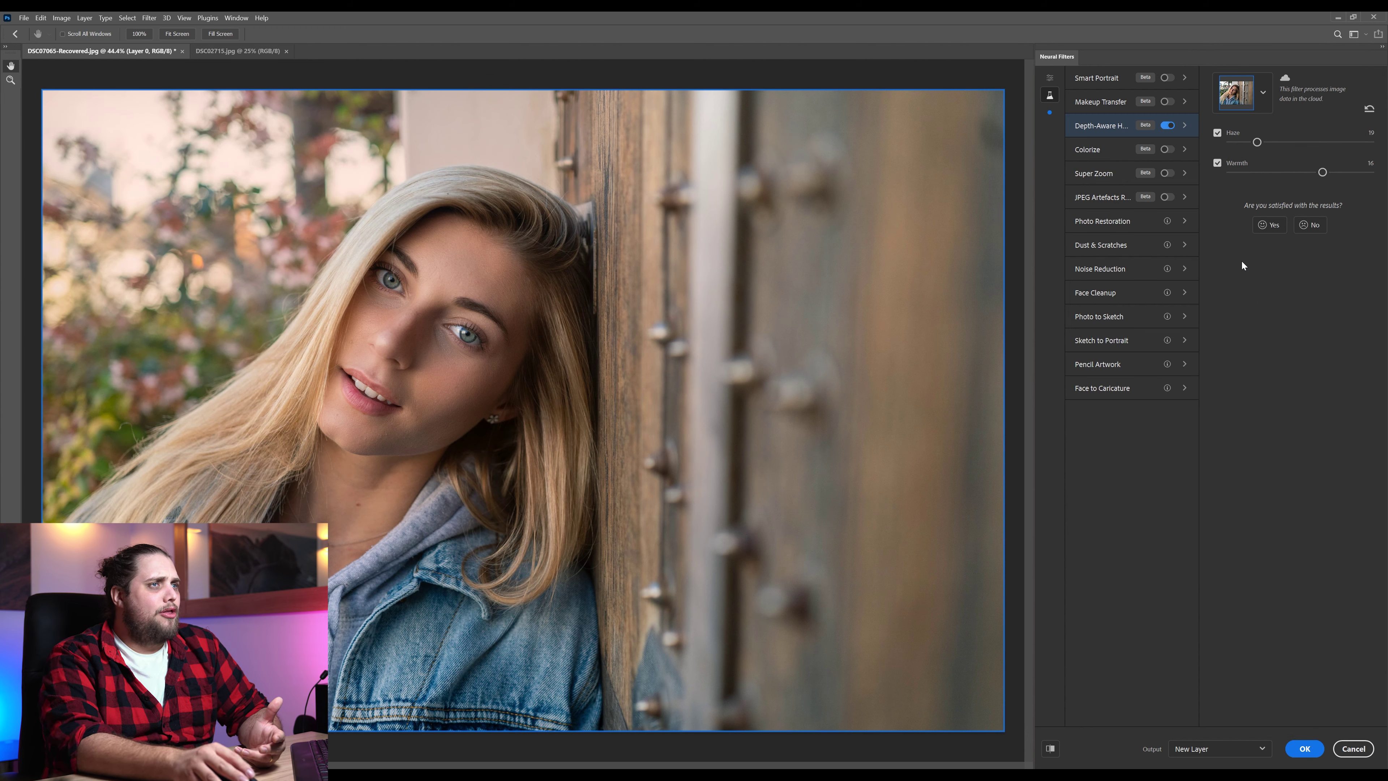
Compare the hazed portrait with the original photo
click(1049, 749)
click(1049, 749)
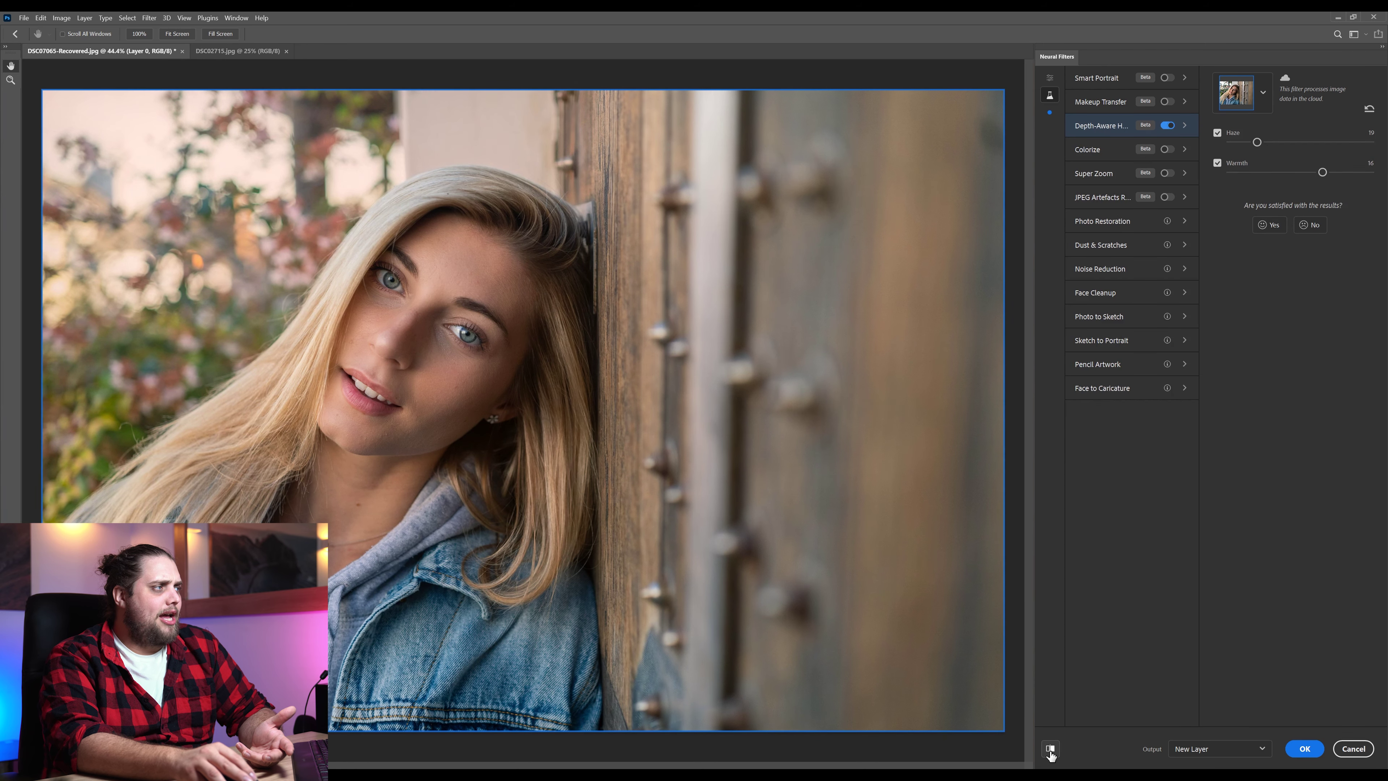
click(1050, 749)
click(1050, 749)
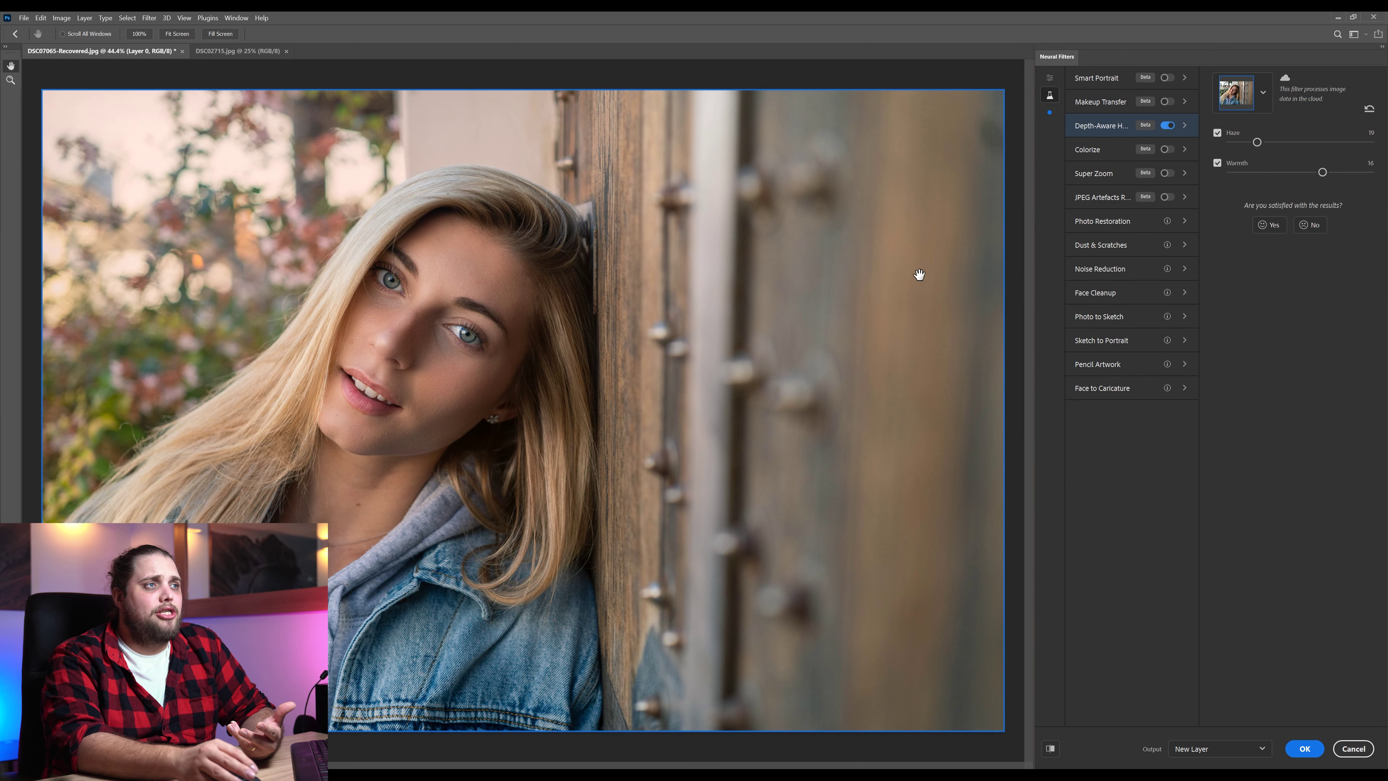
Turn off Depth-Aware Haze and inspect the Colorize and JPEG Artefacts Removal settings
click(1169, 129)
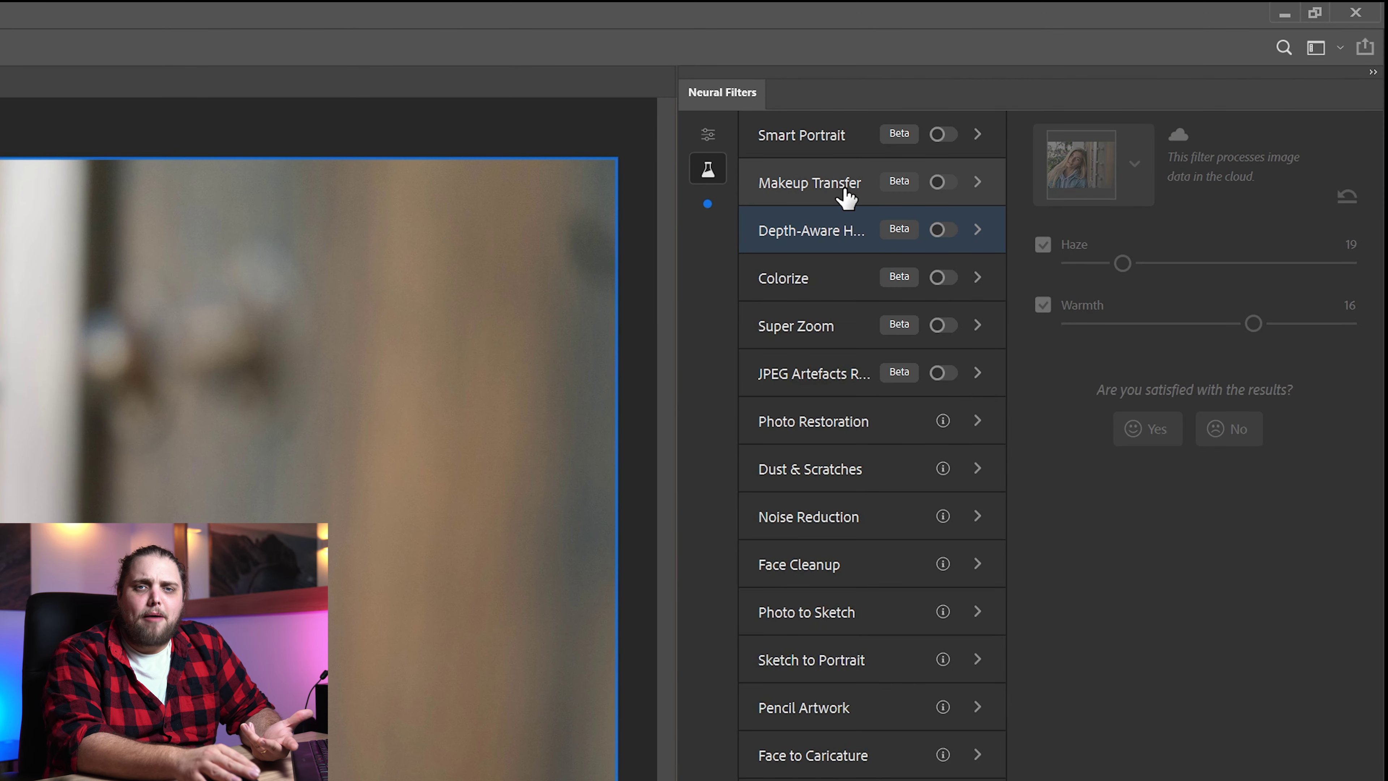
mouse_move(845, 191)
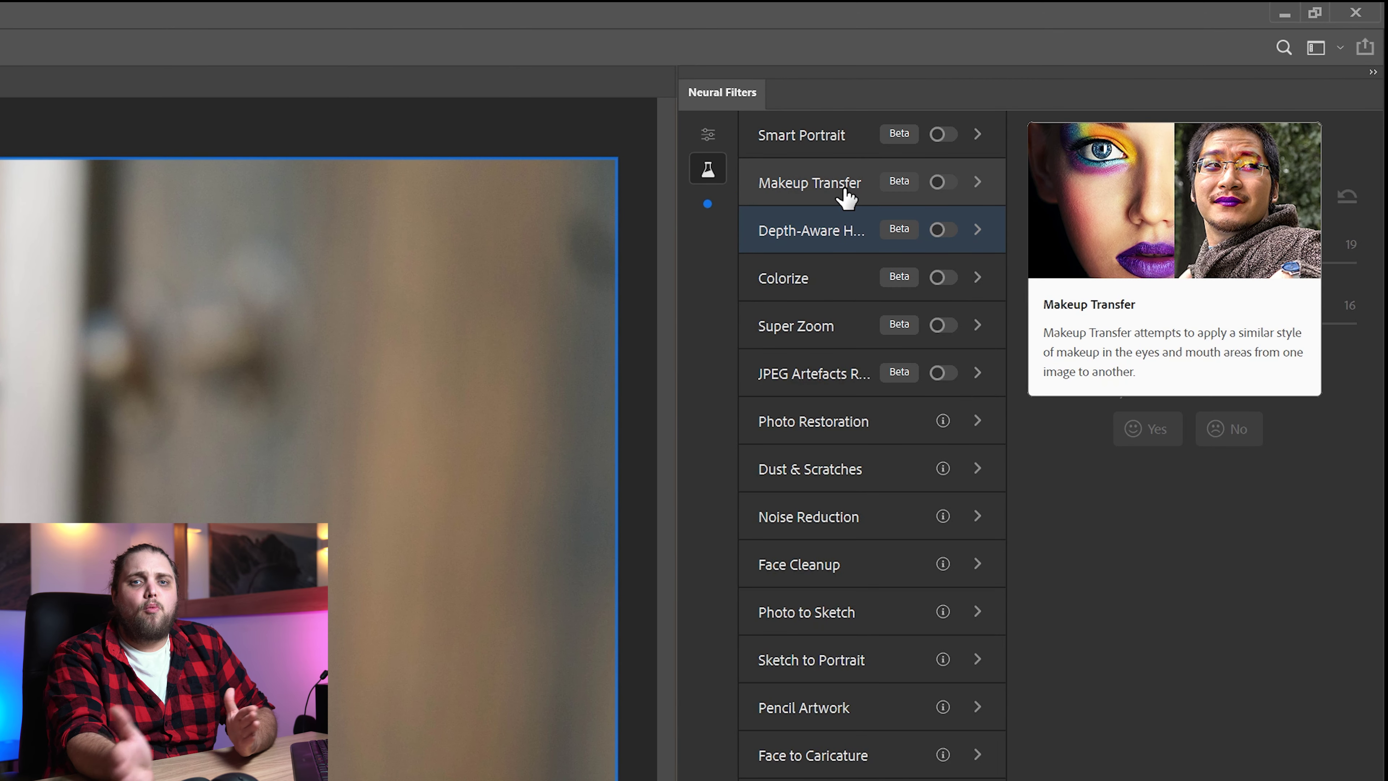
click(846, 290)
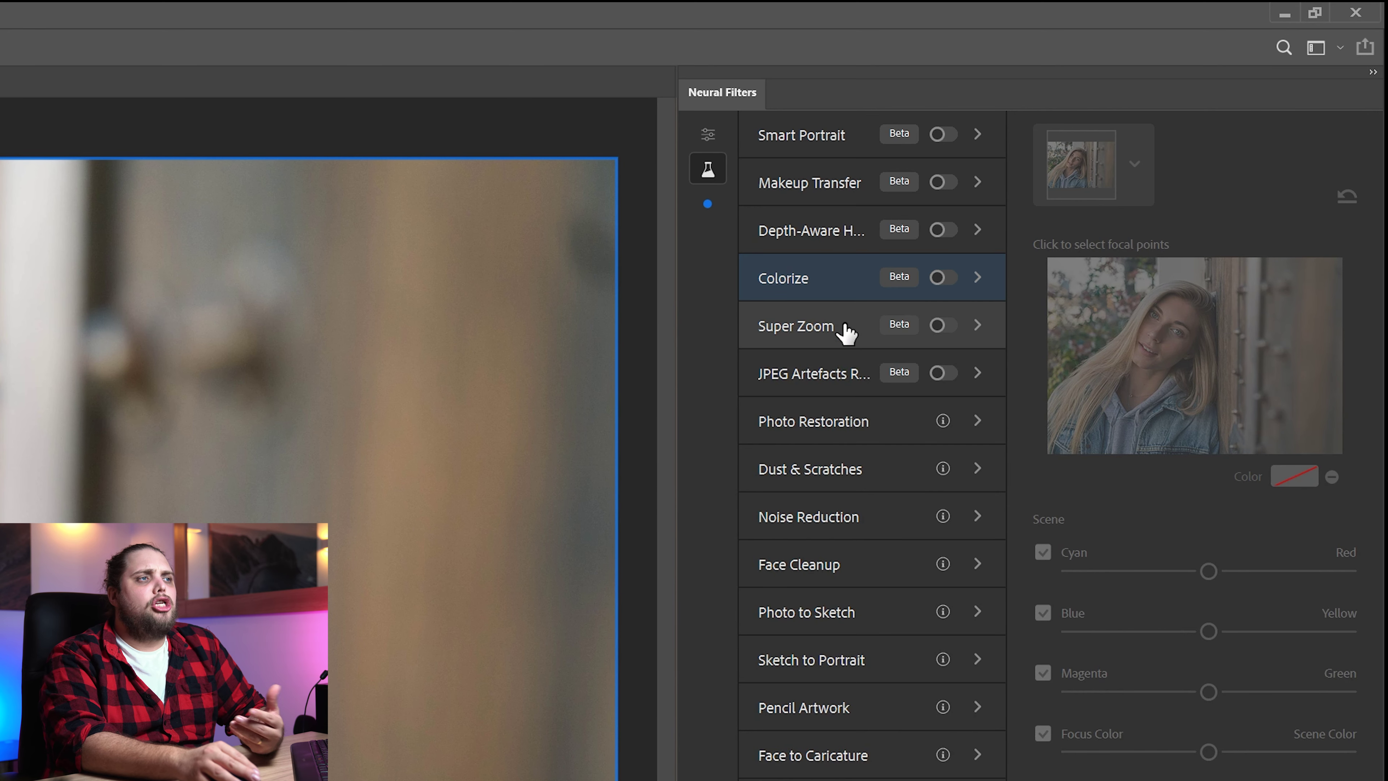
click(841, 385)
mouse_move(841, 387)
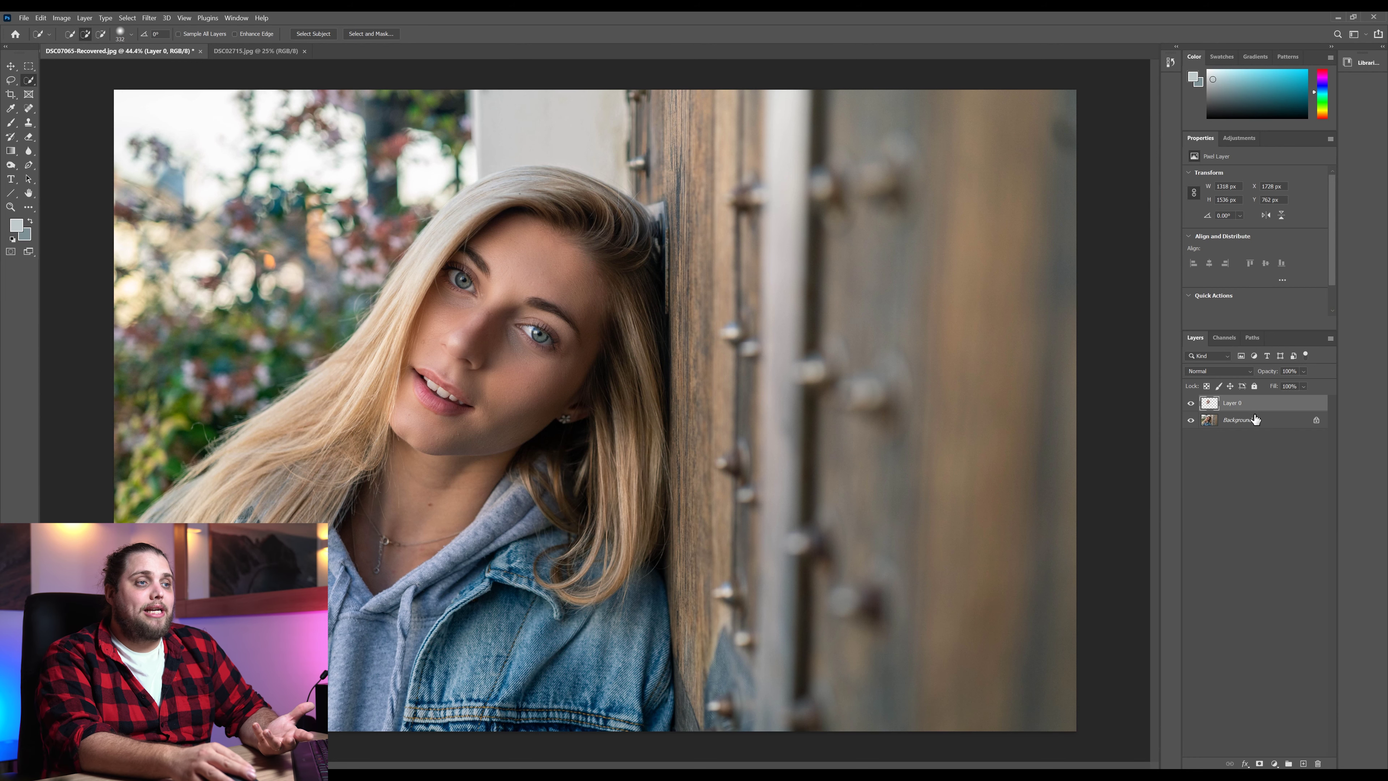
Turn on Layer 0's visibility in the Layers panel
click(1189, 404)
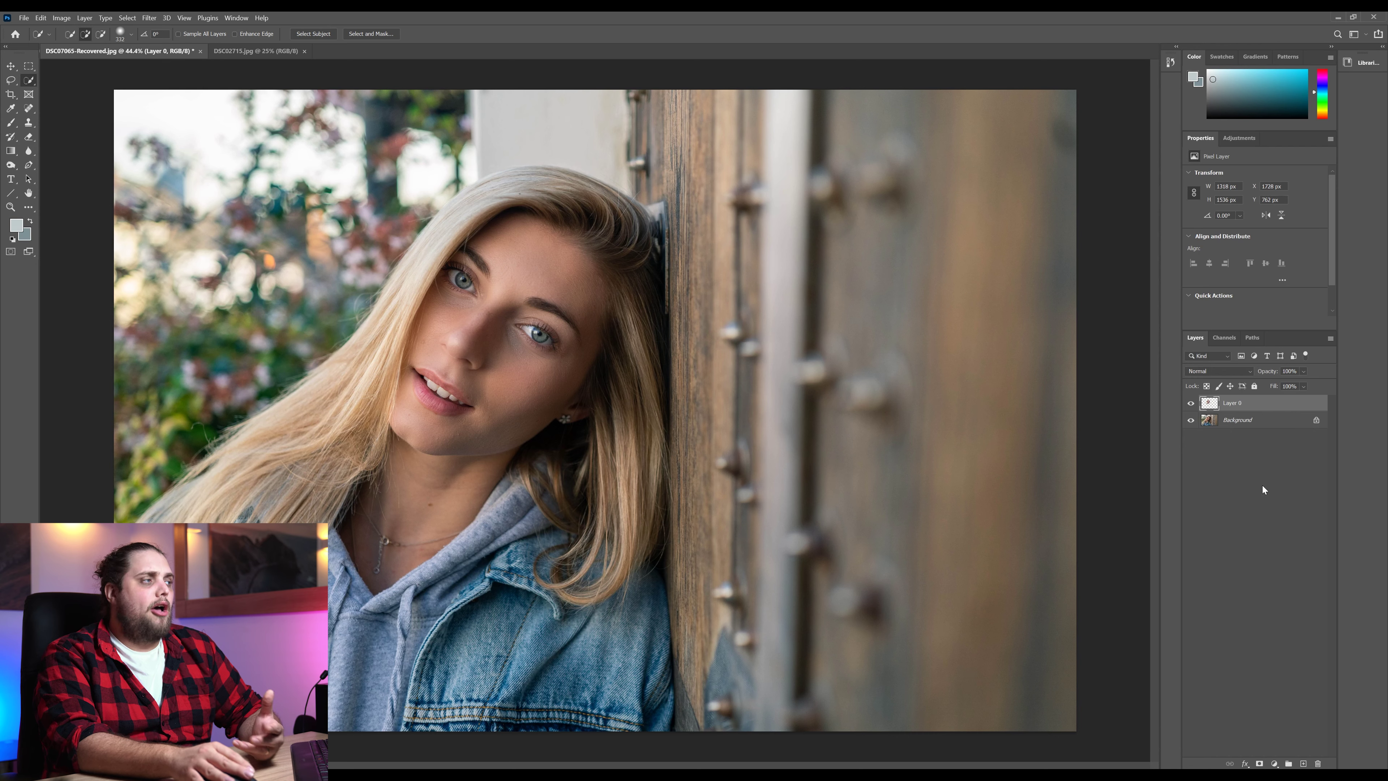